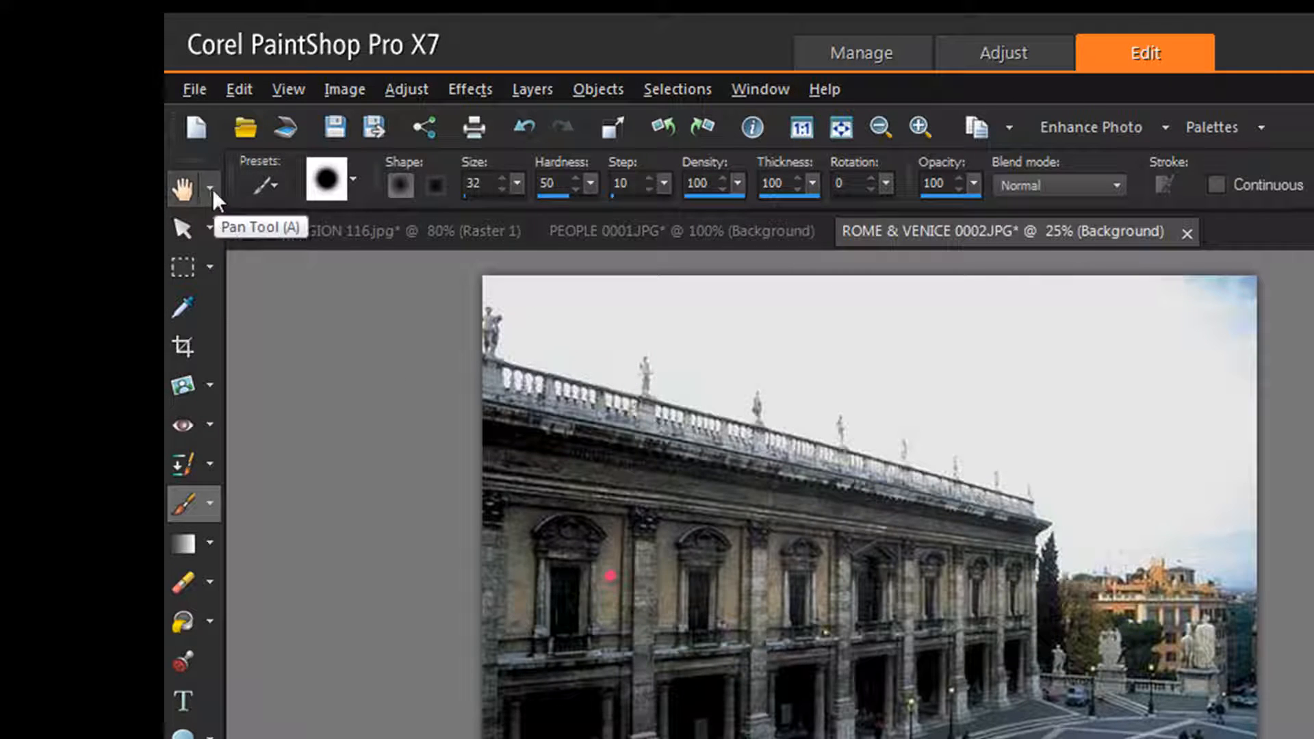
click(211, 189)
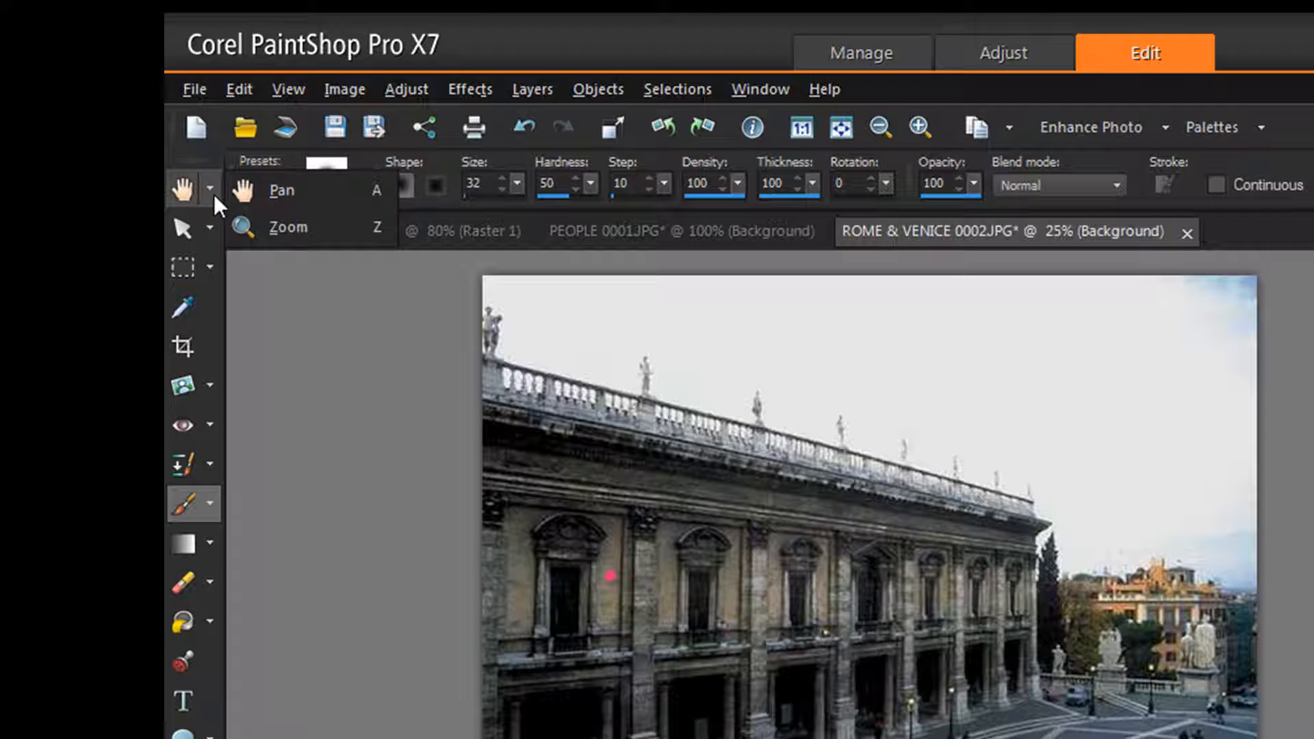
click(211, 228)
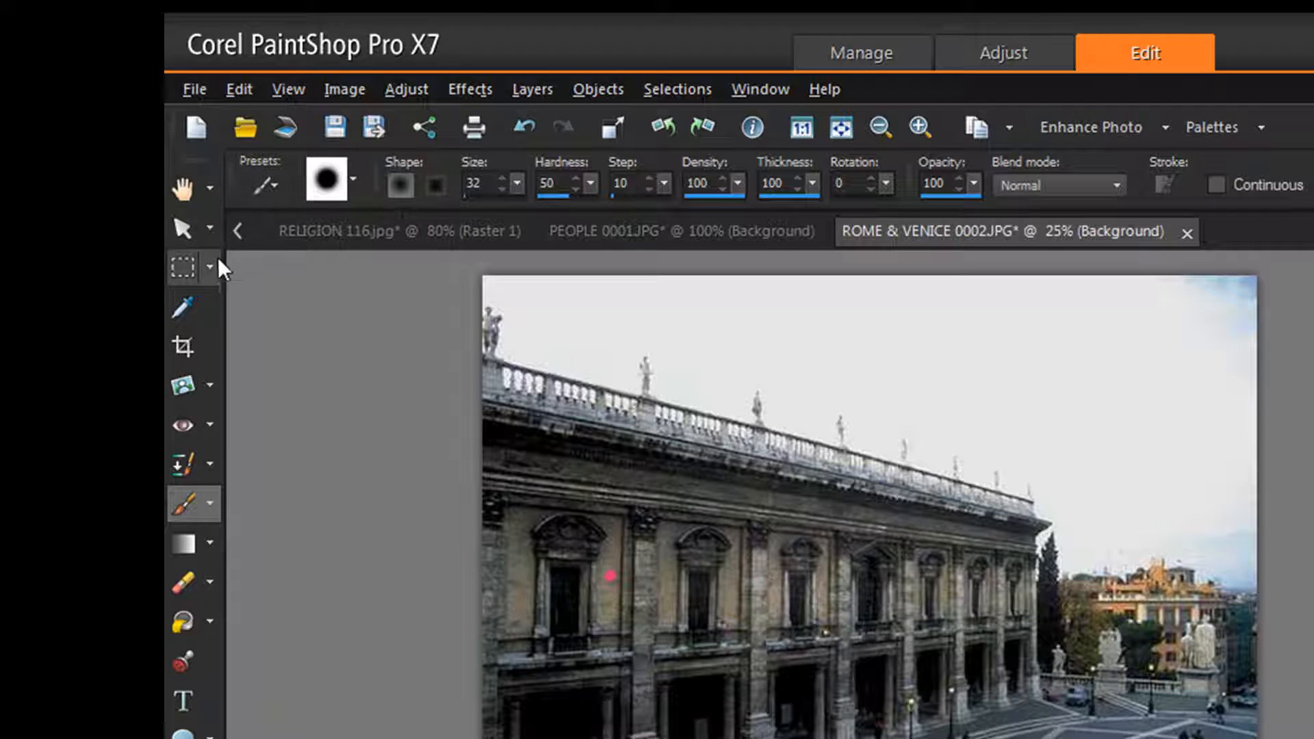
click(212, 264)
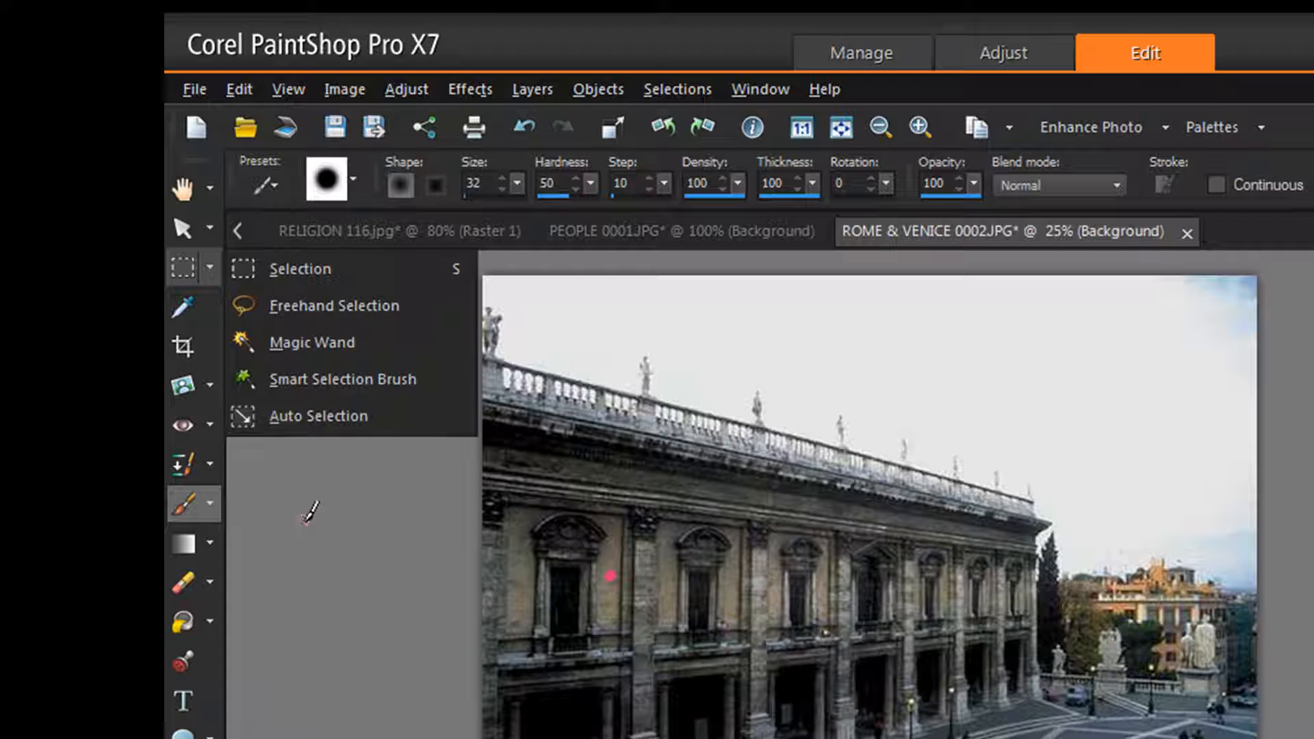
click(586, 31)
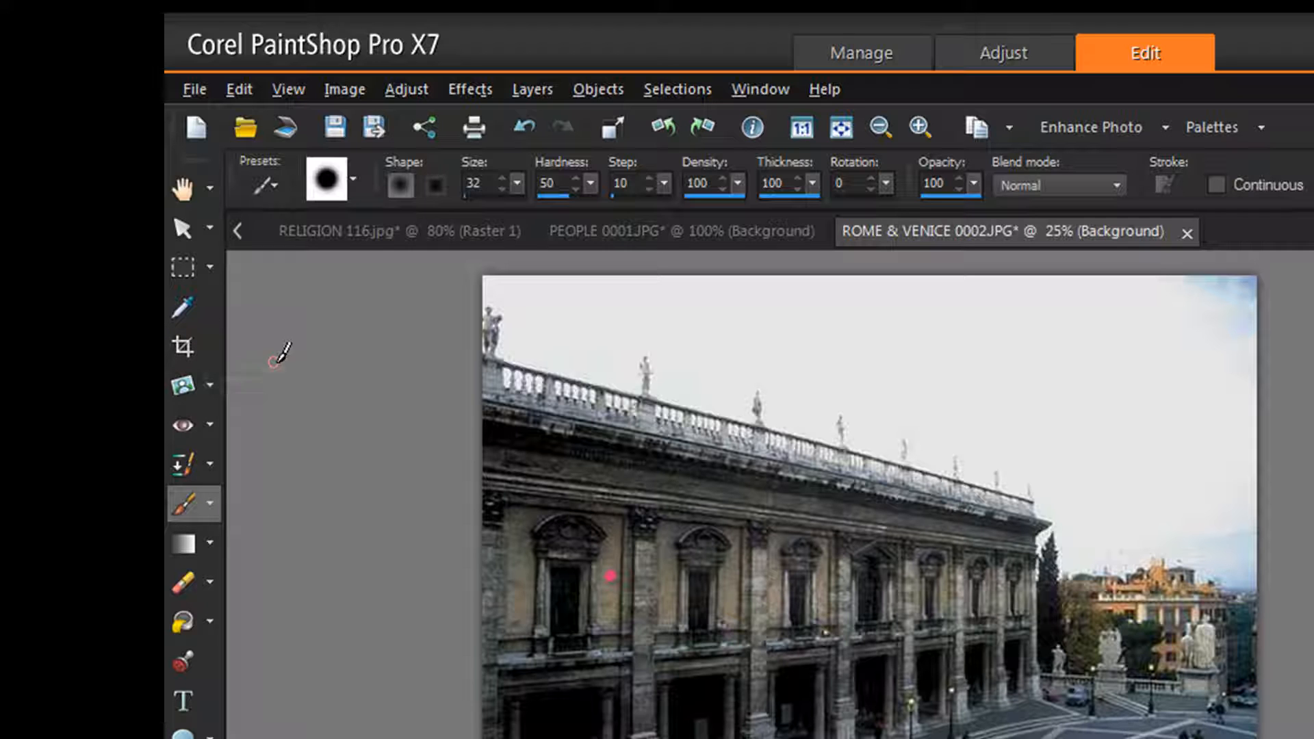
click(211, 385)
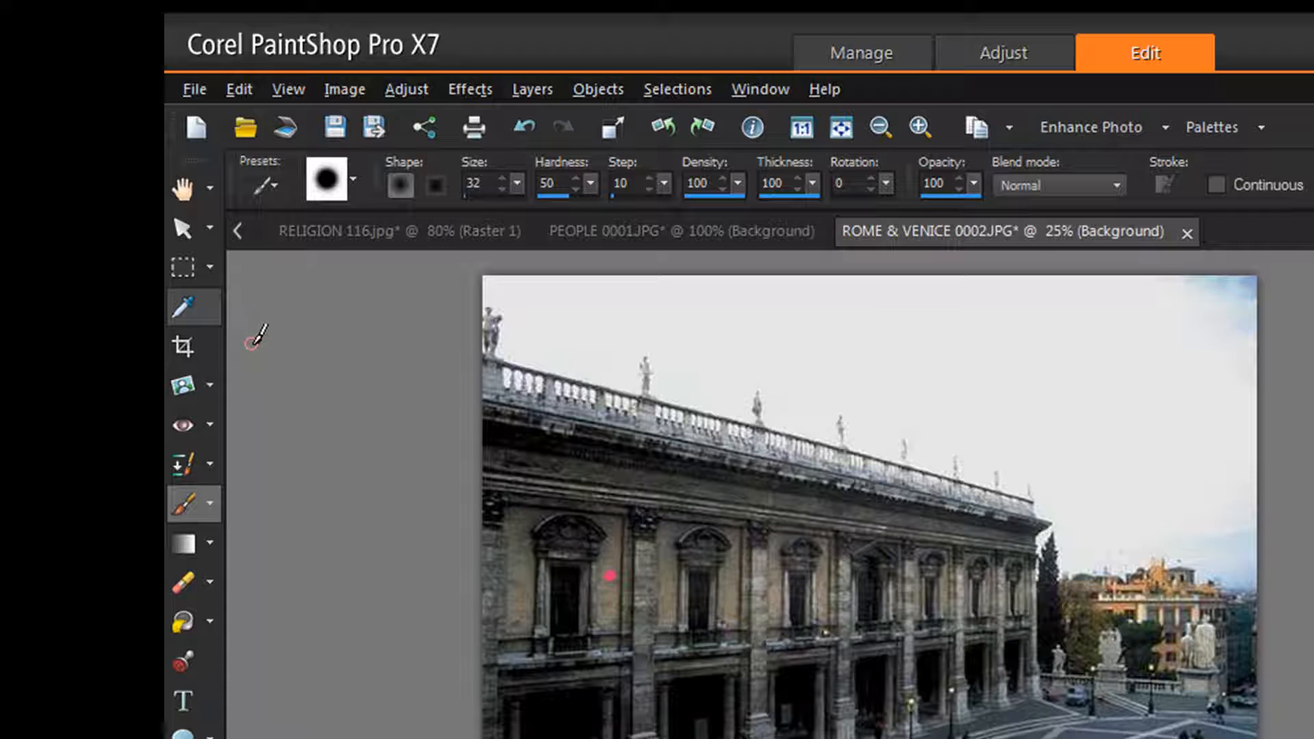
Activate the Dropper and try blue and violet foreground colours from the Standard Palette before choosing crimson.
key(e)
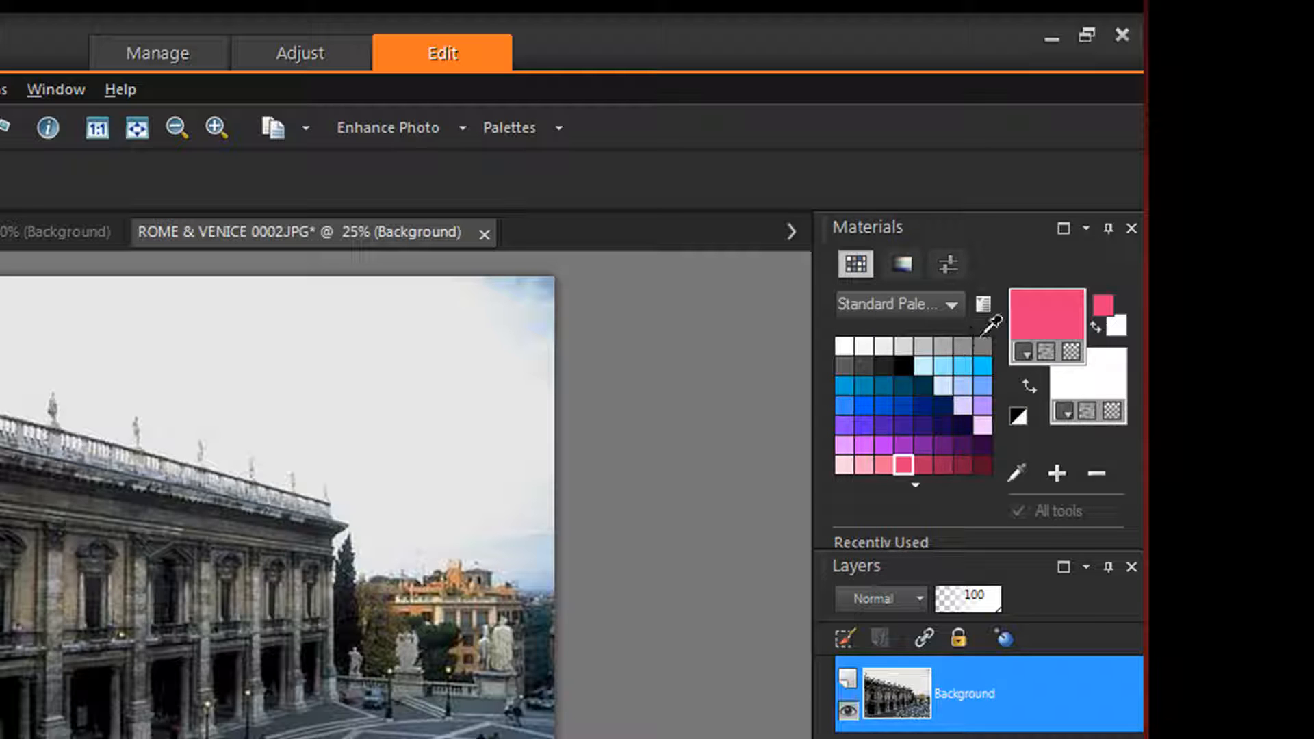
click(905, 402)
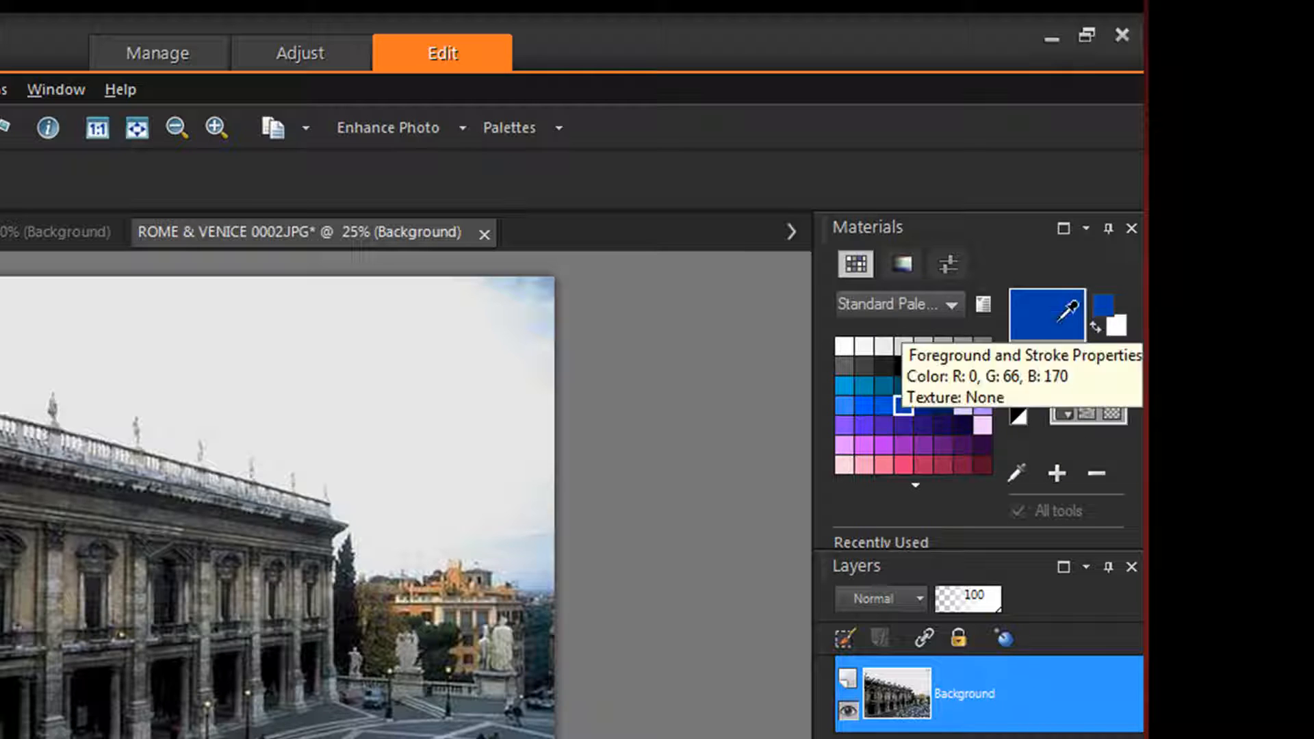
click(883, 406)
click(844, 405)
click(884, 445)
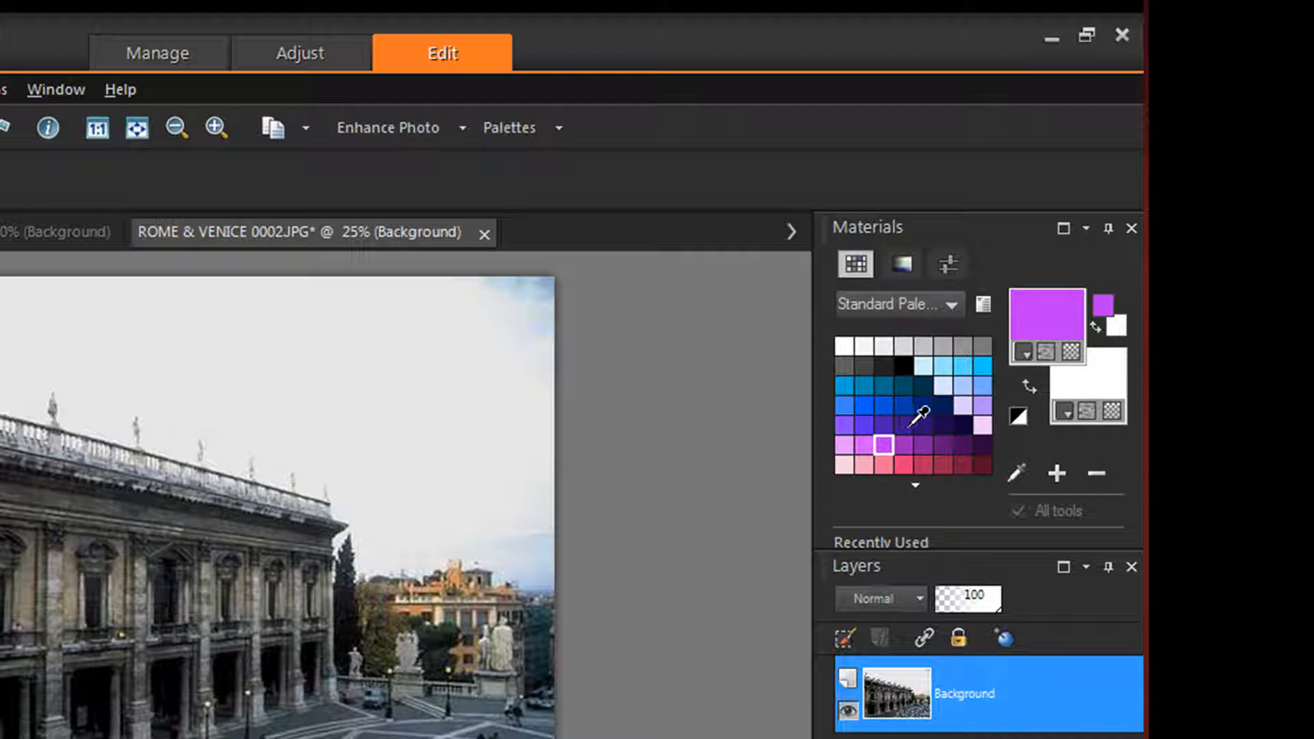
click(923, 465)
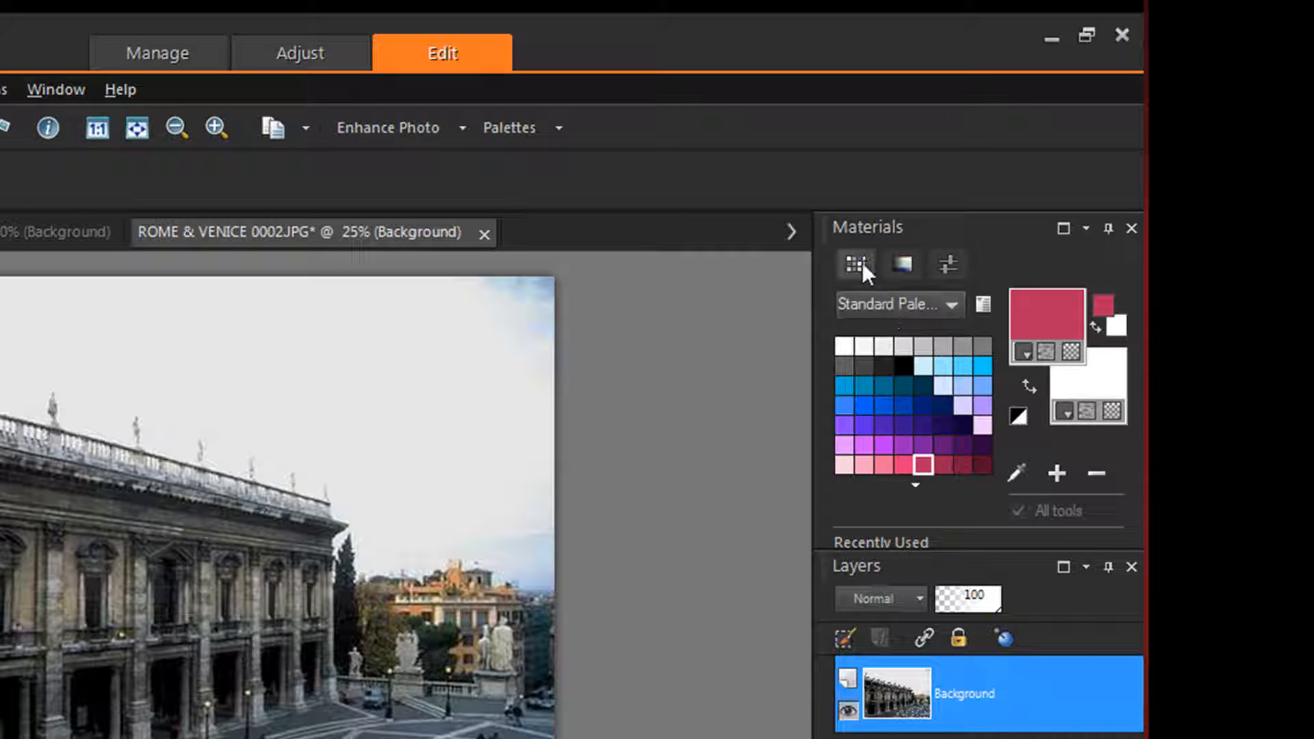
Browse the further colour rows of the Standard Palette and return to the first rows.
click(915, 483)
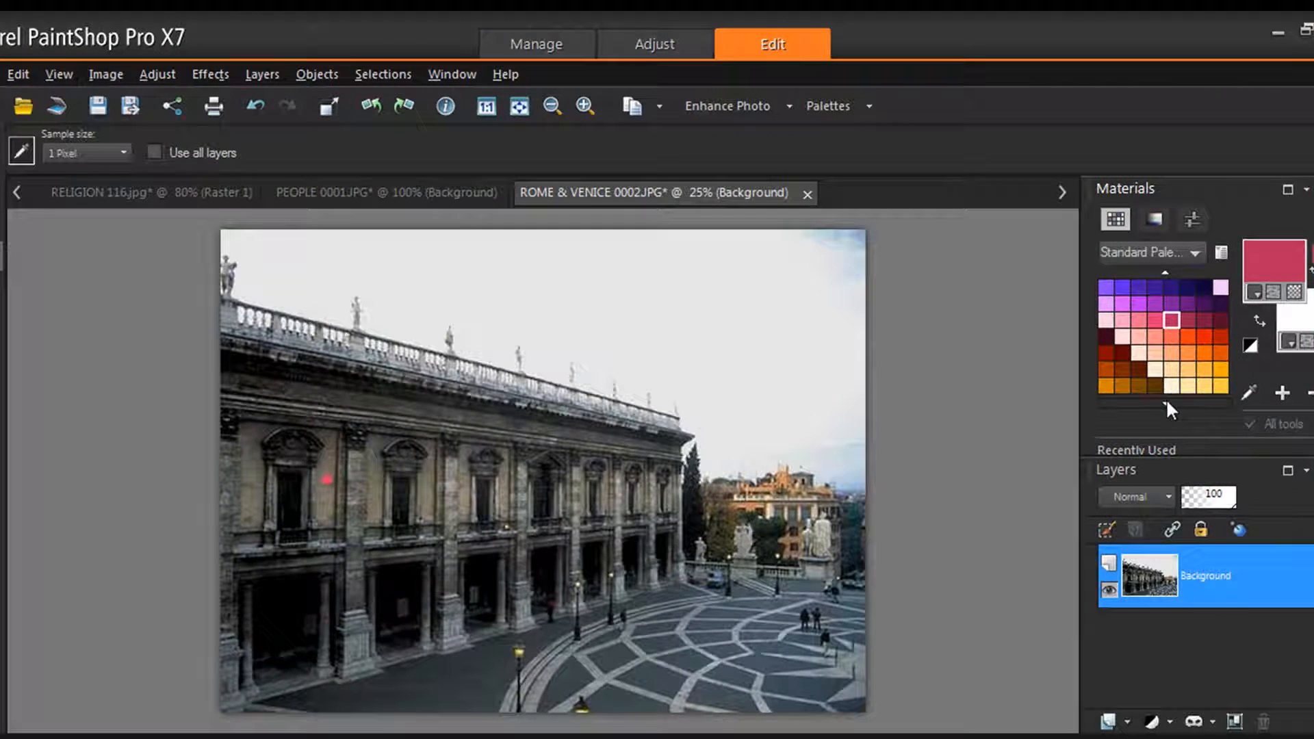
click(915, 483)
click(1163, 397)
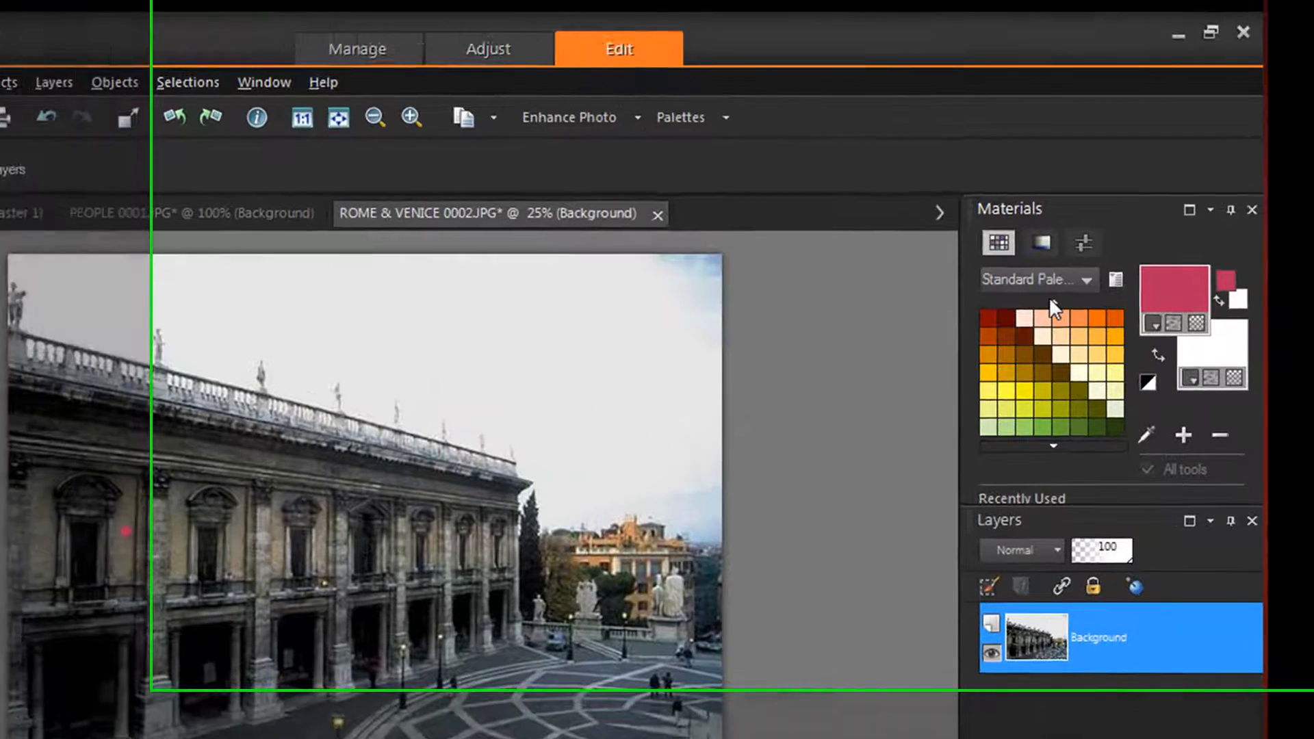
click(1051, 300)
click(1053, 301)
click(1053, 301)
click(1052, 300)
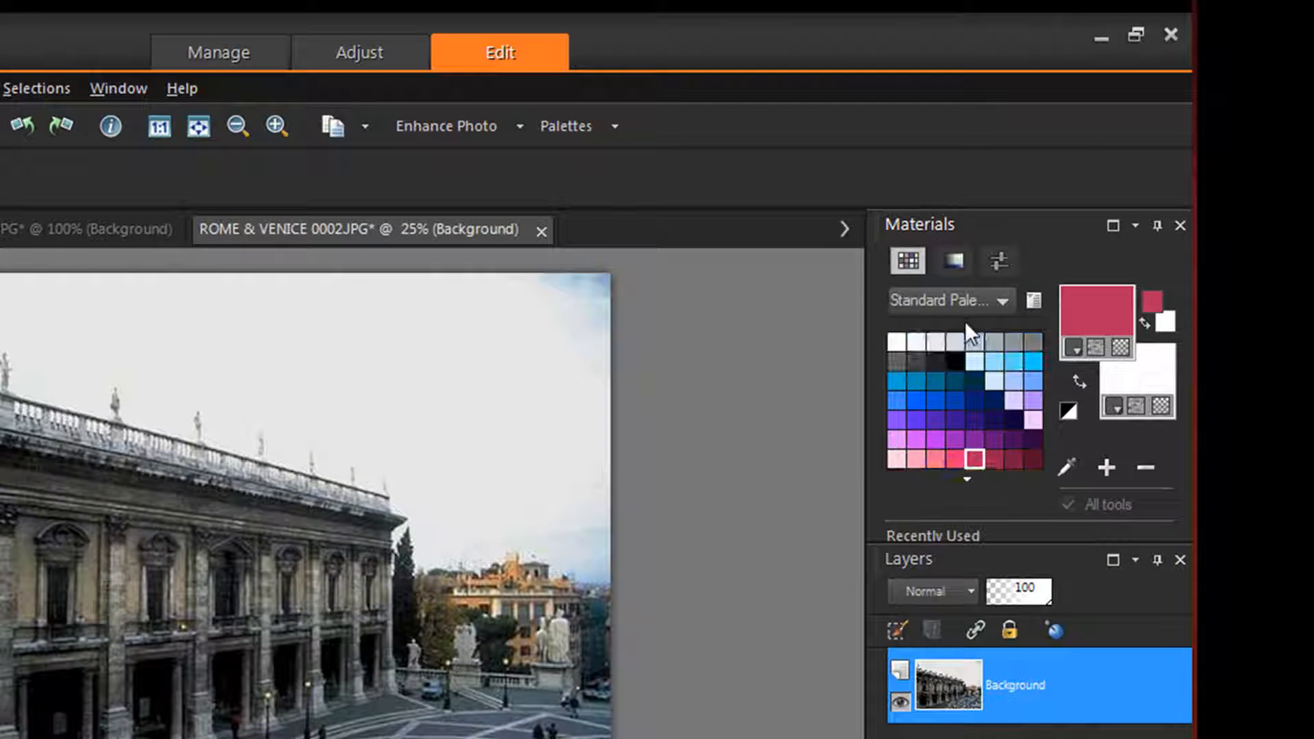
Shift the foreground colour's hue slightly towards magenta, and set its Grayscale K value to 130.
click(954, 260)
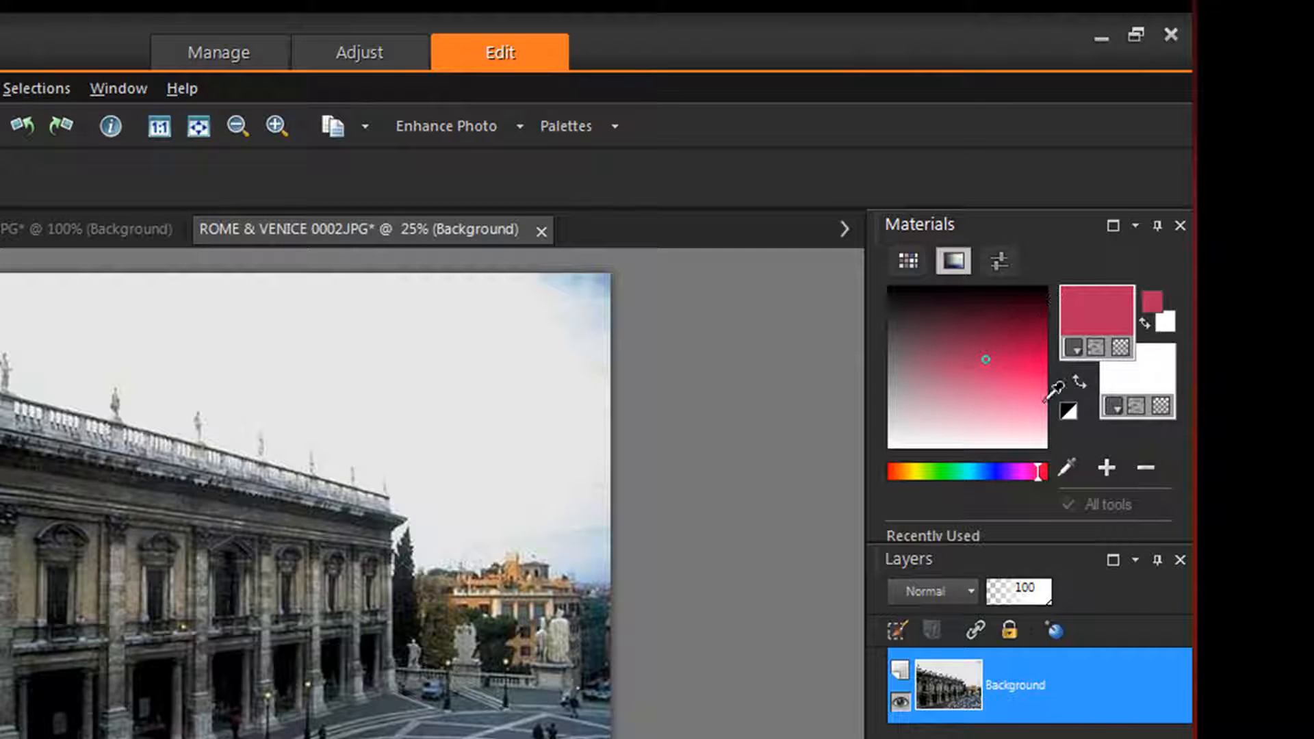
mouse_move(1036, 472)
mouse_down()
mouse_move(933, 469)
mouse_move(1036, 470)
mouse_up()
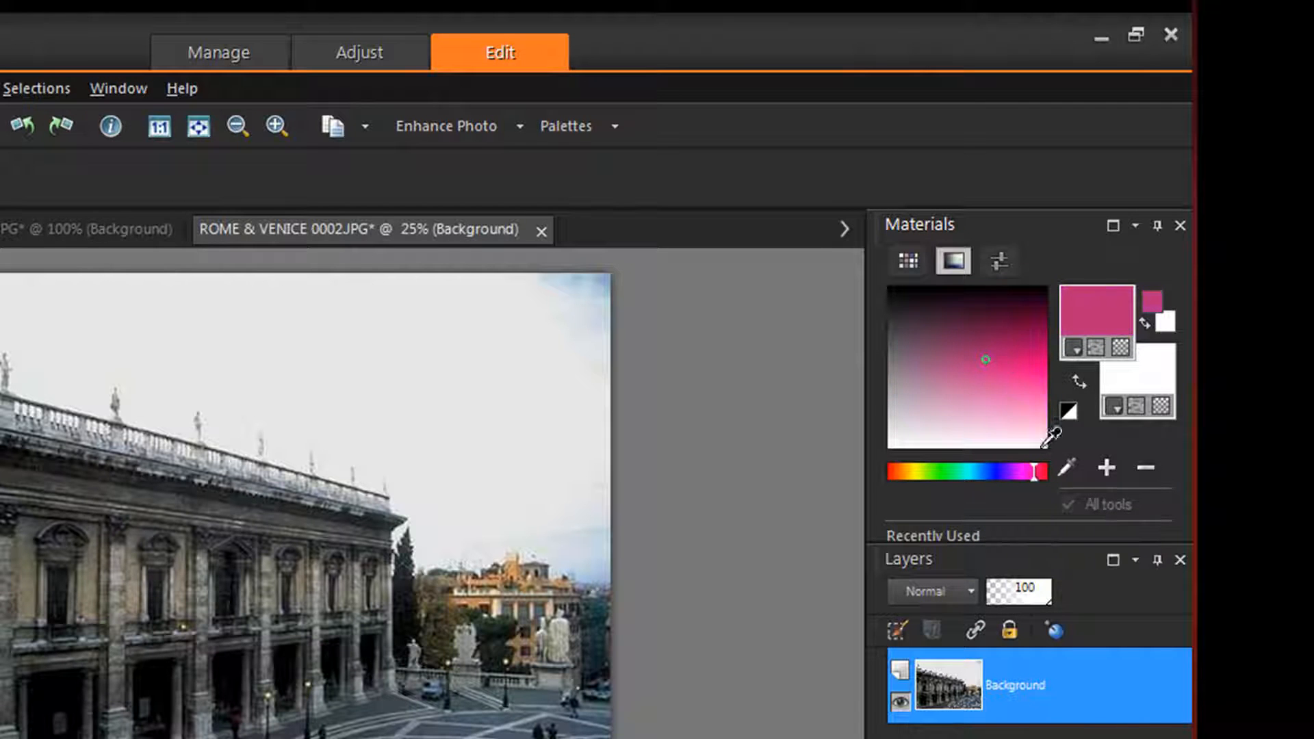
click(997, 260)
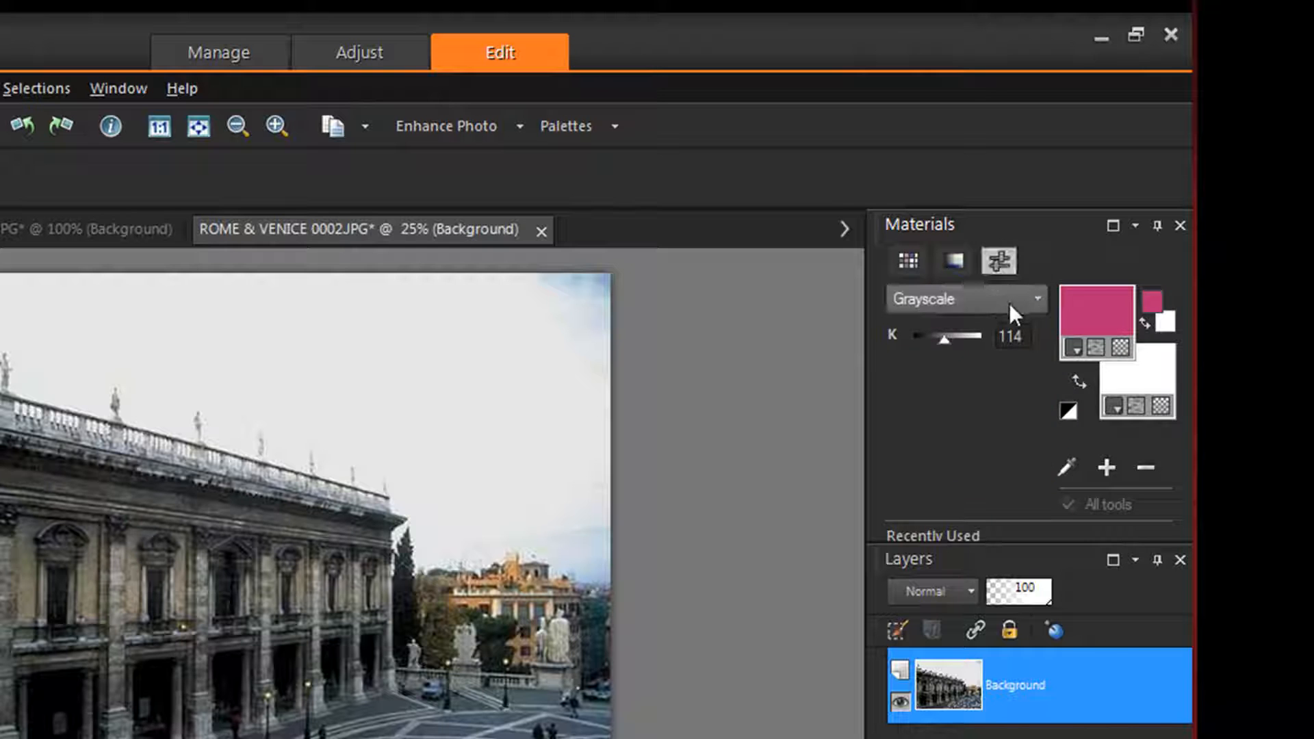
mouse_move(942, 339)
mouse_down()
mouse_move(965, 339)
mouse_move(947, 336)
mouse_up()
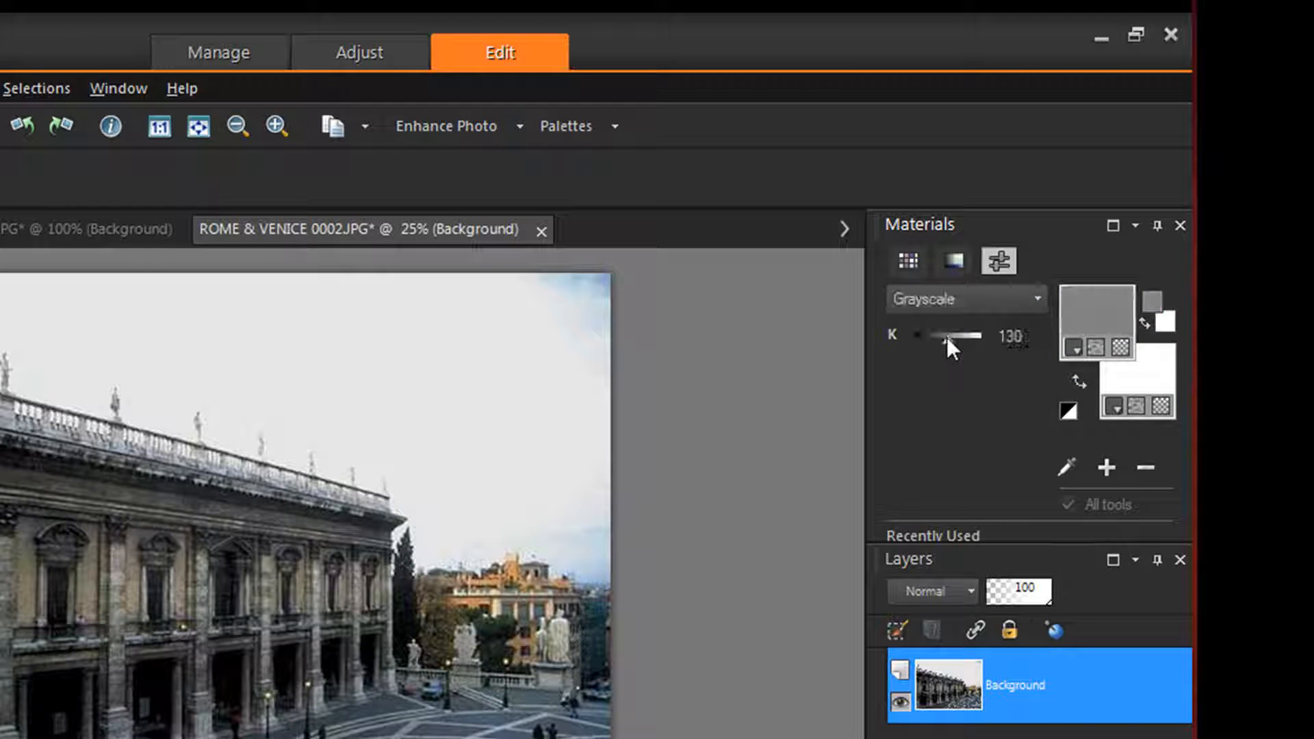
Set the foreground colour to R 185, G 165 in the RGB colour model, and return to the swatches view.
click(1035, 299)
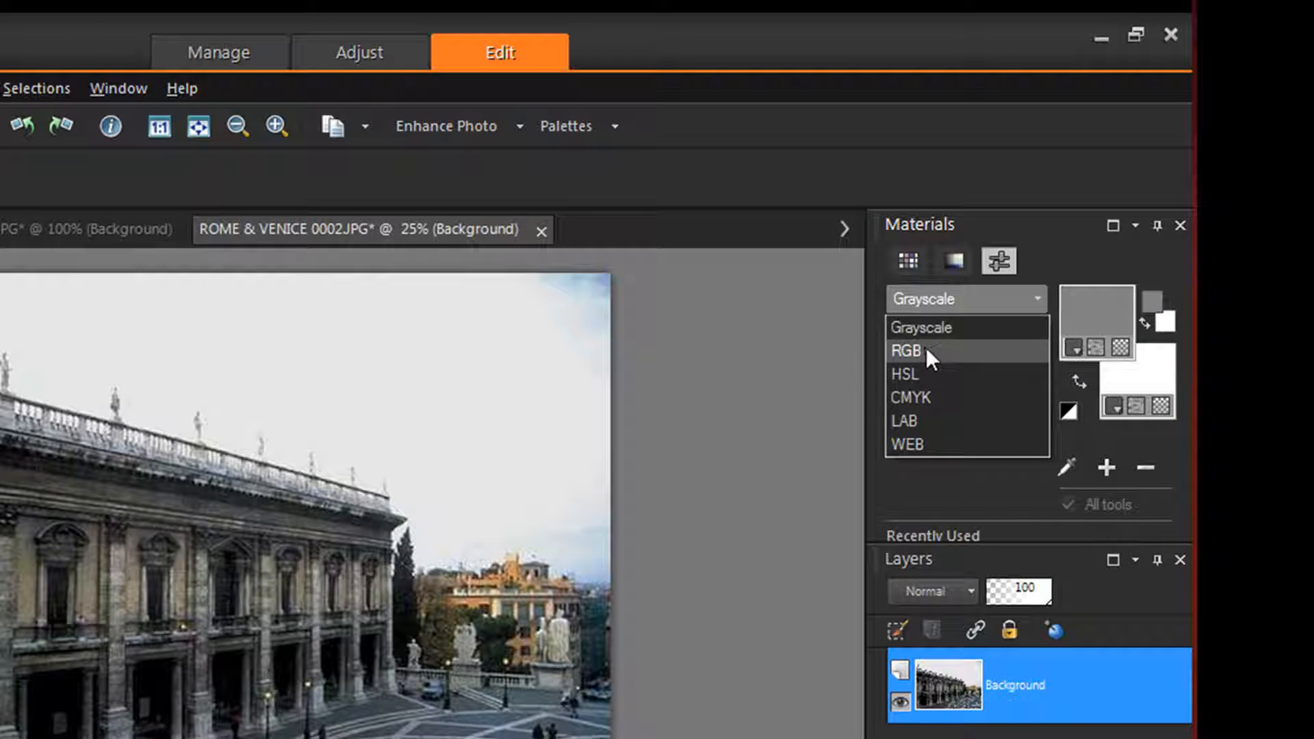
click(926, 347)
drag(950, 341, 955, 371)
click(1034, 299)
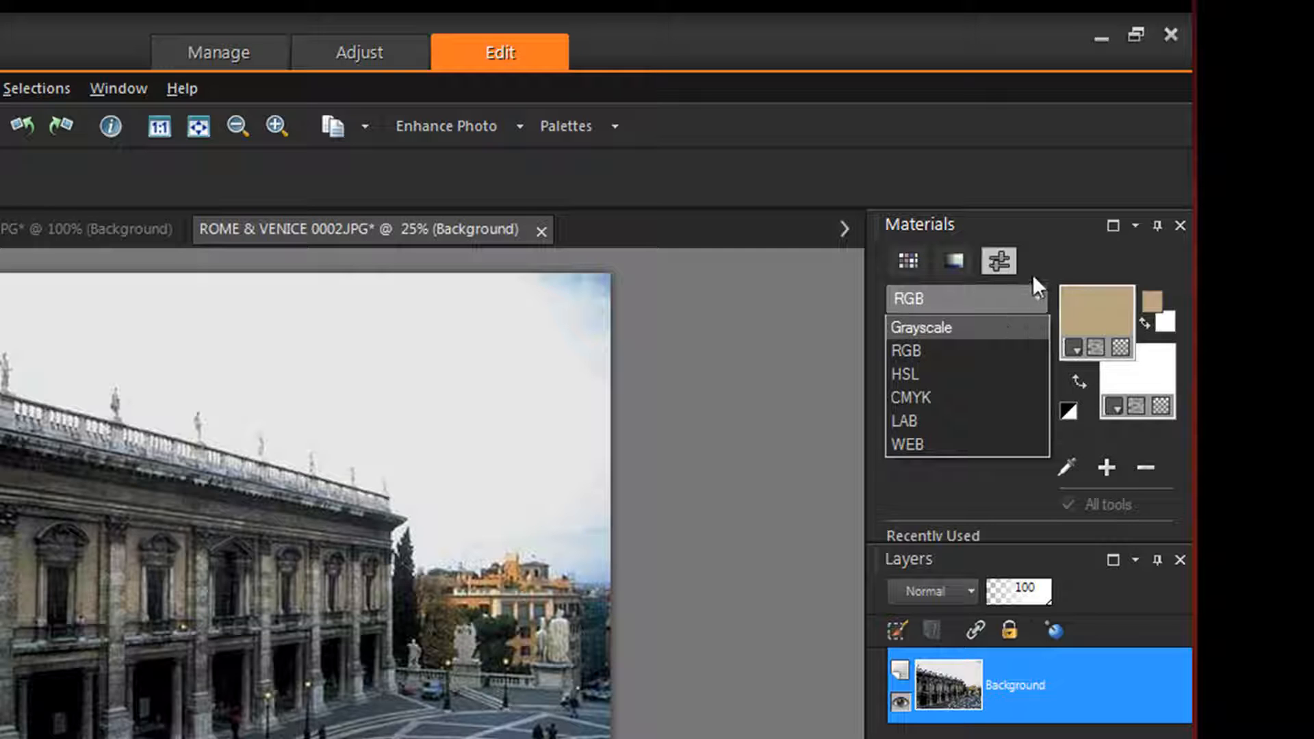
click(909, 261)
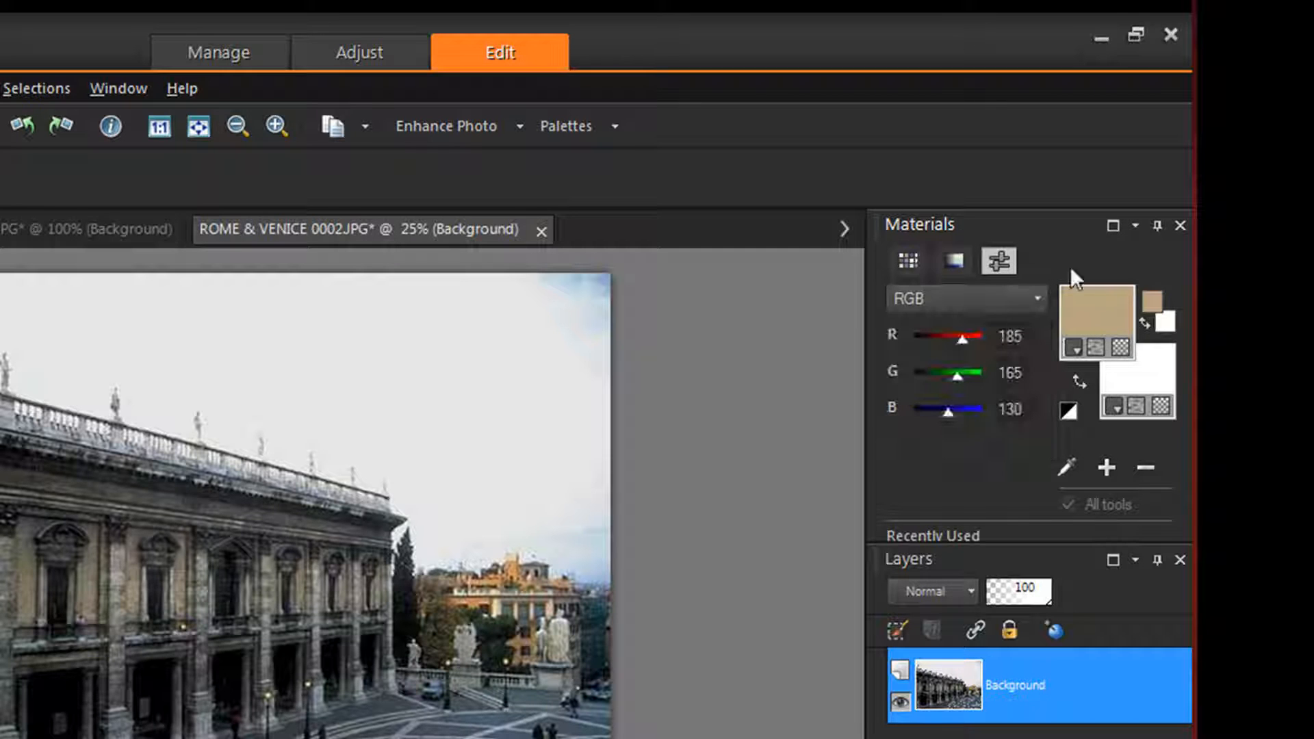
click(904, 262)
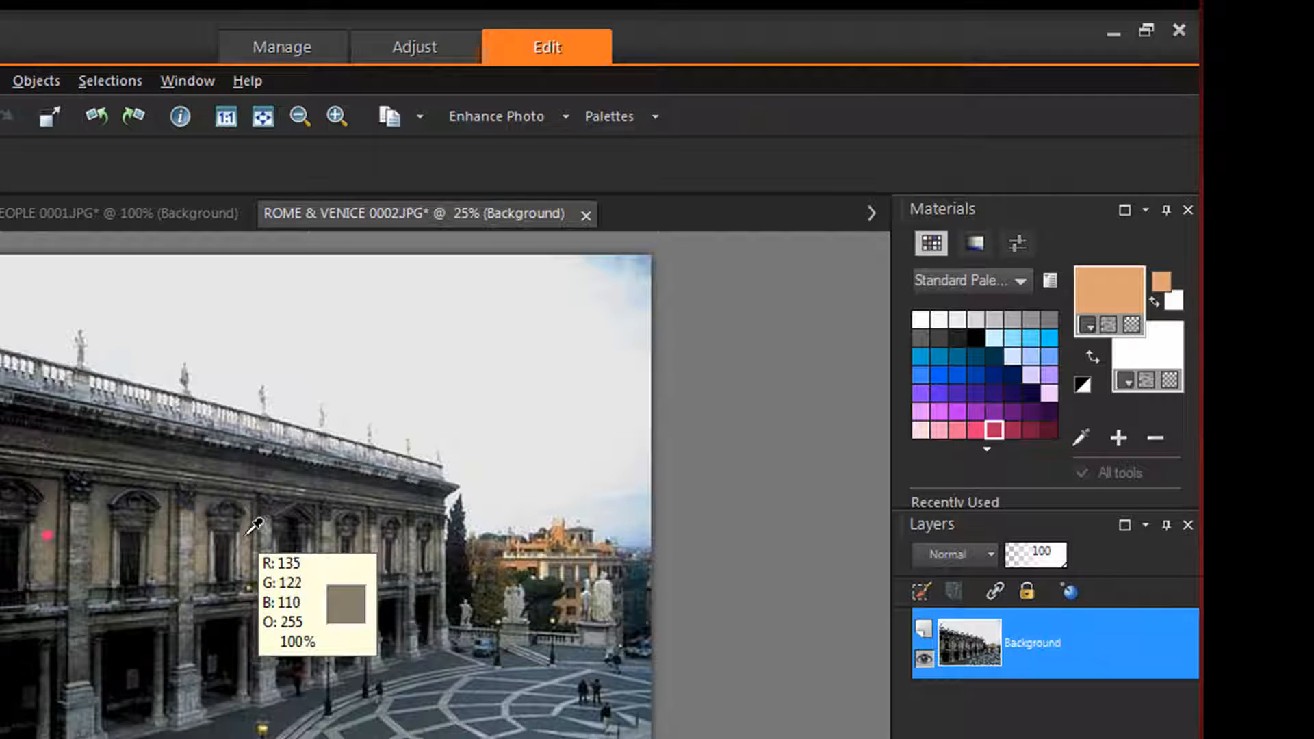
Sample a facade colour and the light sky colour from the photo as the foreground colour with the Dropper.
click(254, 525)
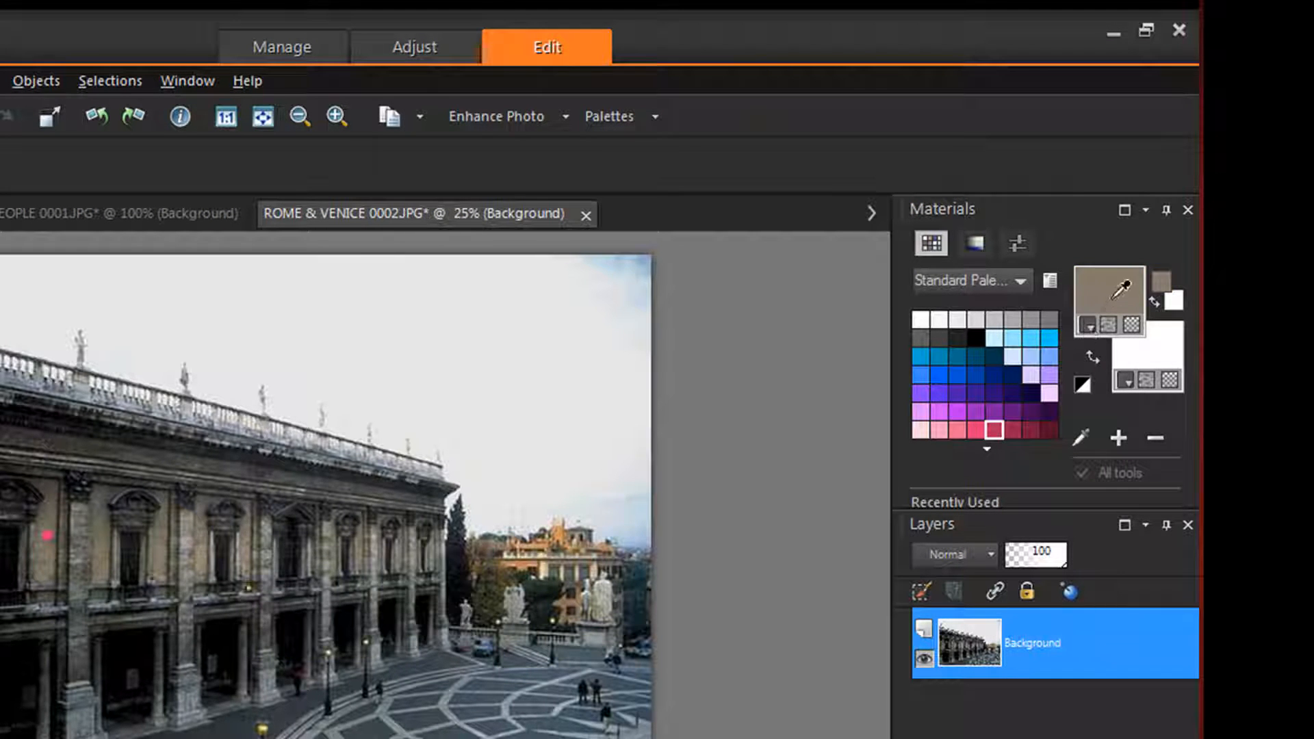
click(584, 296)
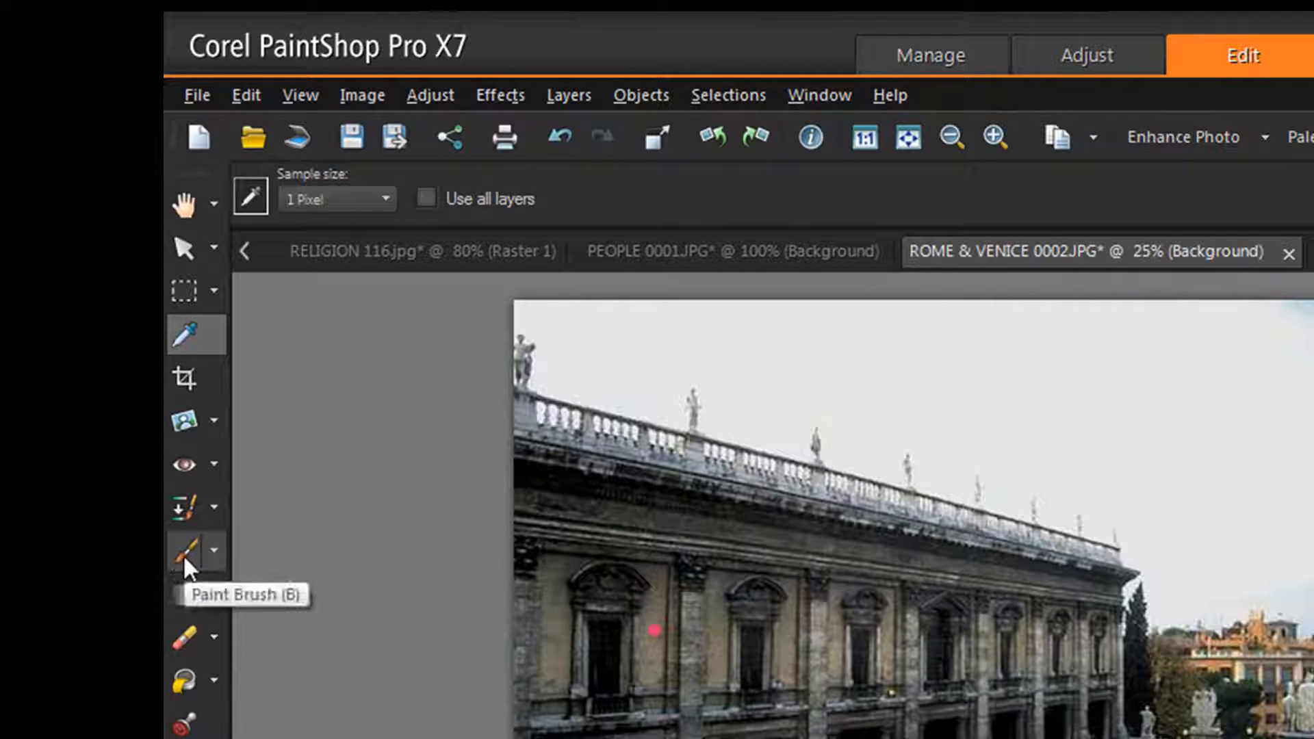
click(185, 553)
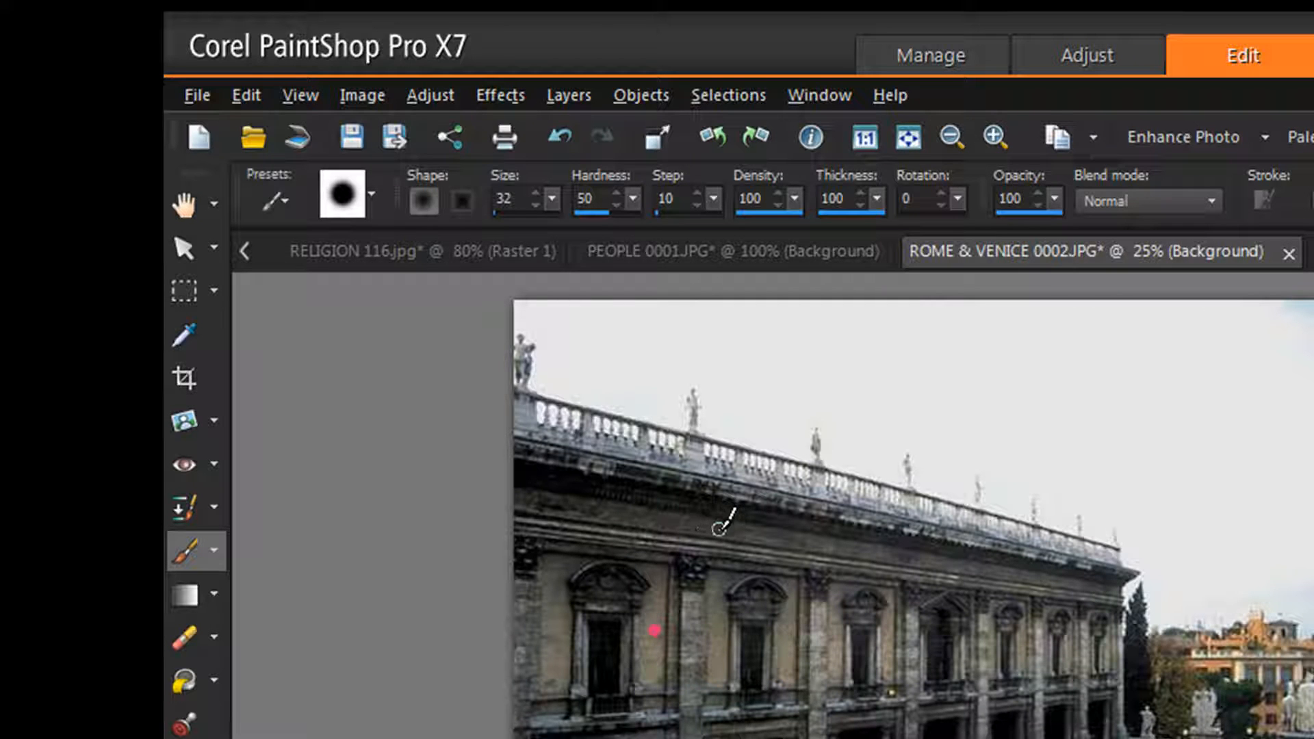
click(184, 335)
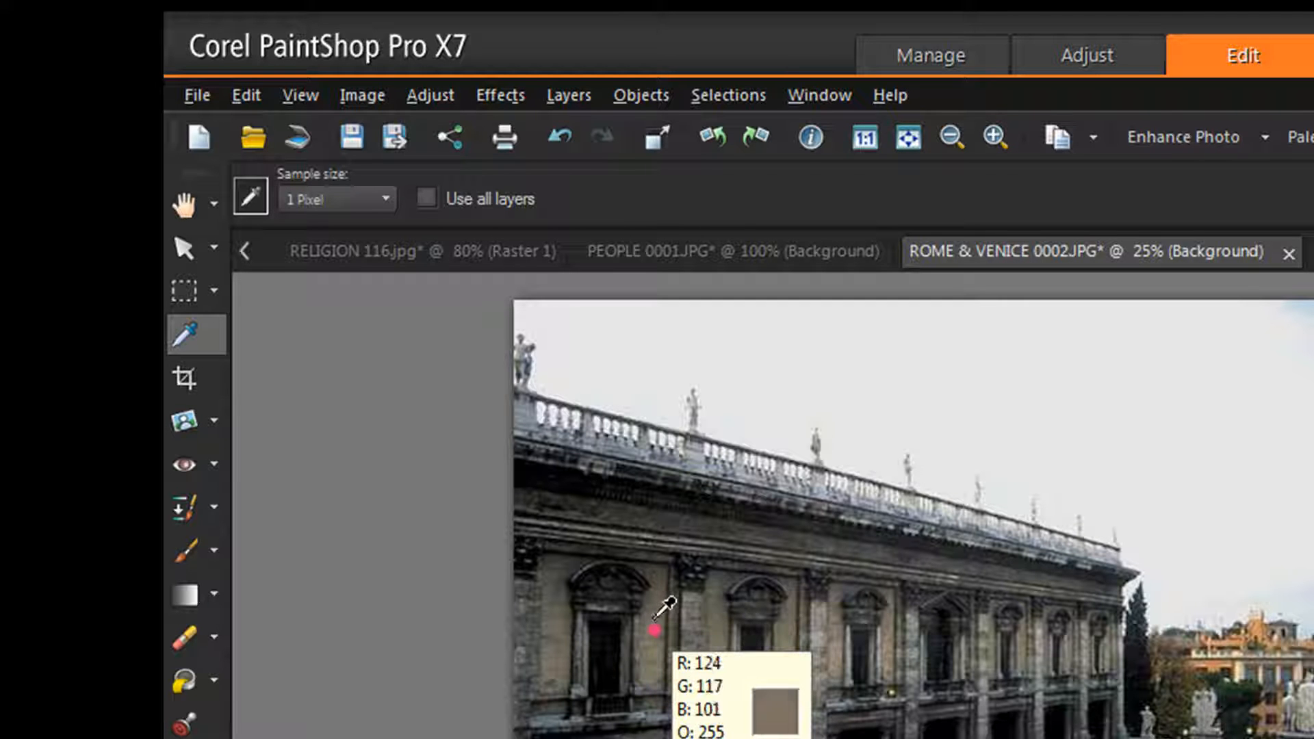
Try painting over a rooftop statue with the sampled sky colour using the size 32 Paint Brush, and undo the stroke.
click(994, 136)
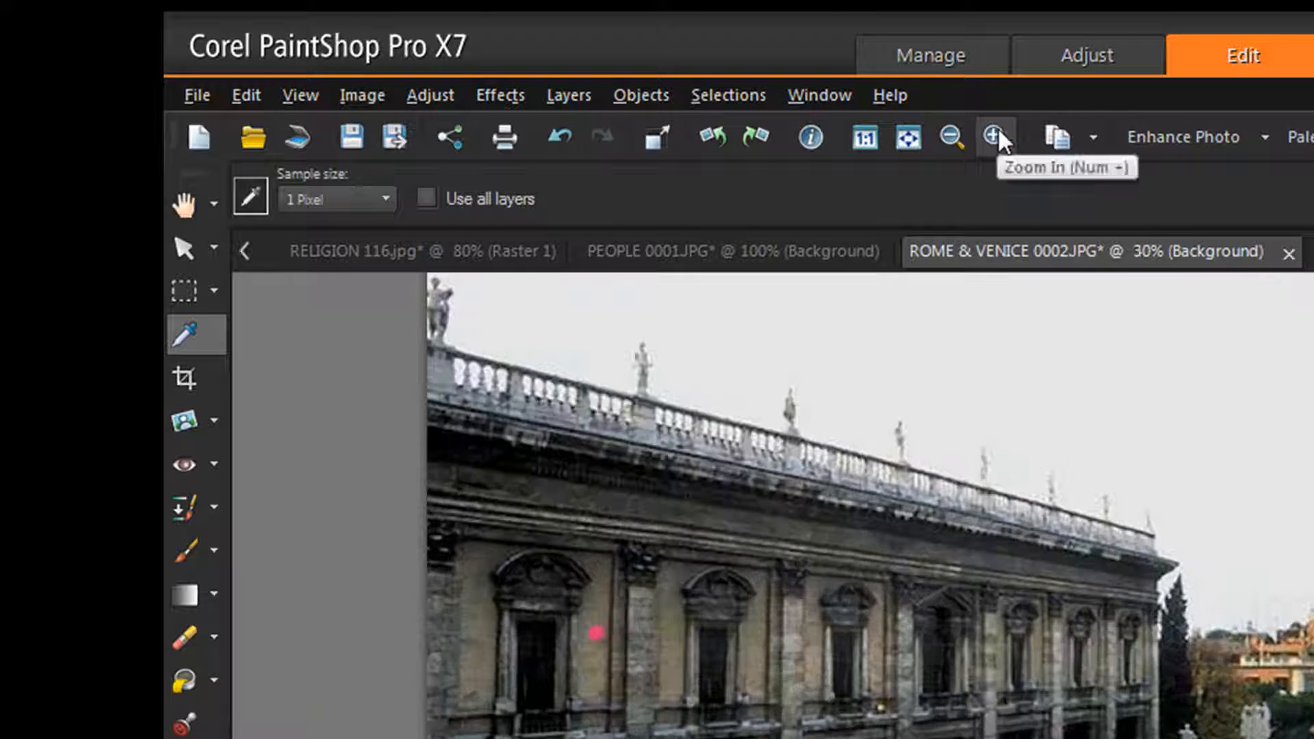
click(994, 137)
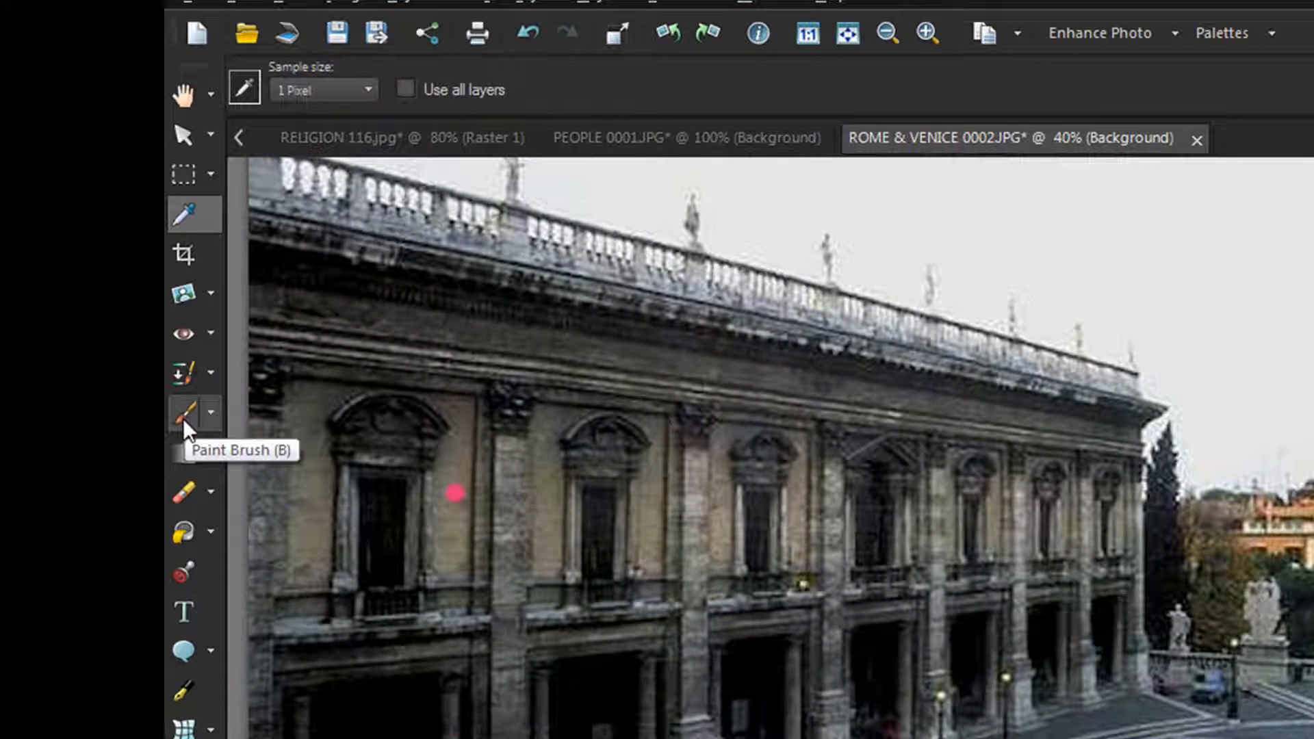
click(210, 413)
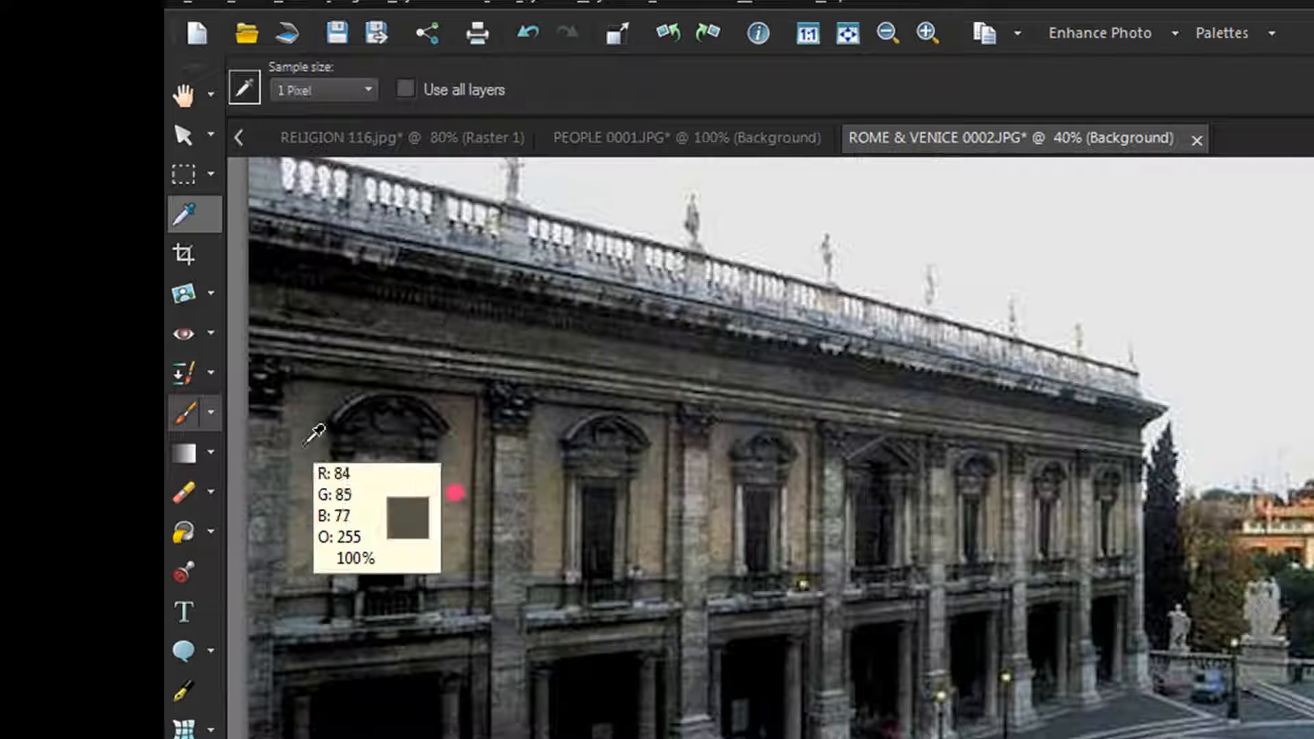
click(193, 414)
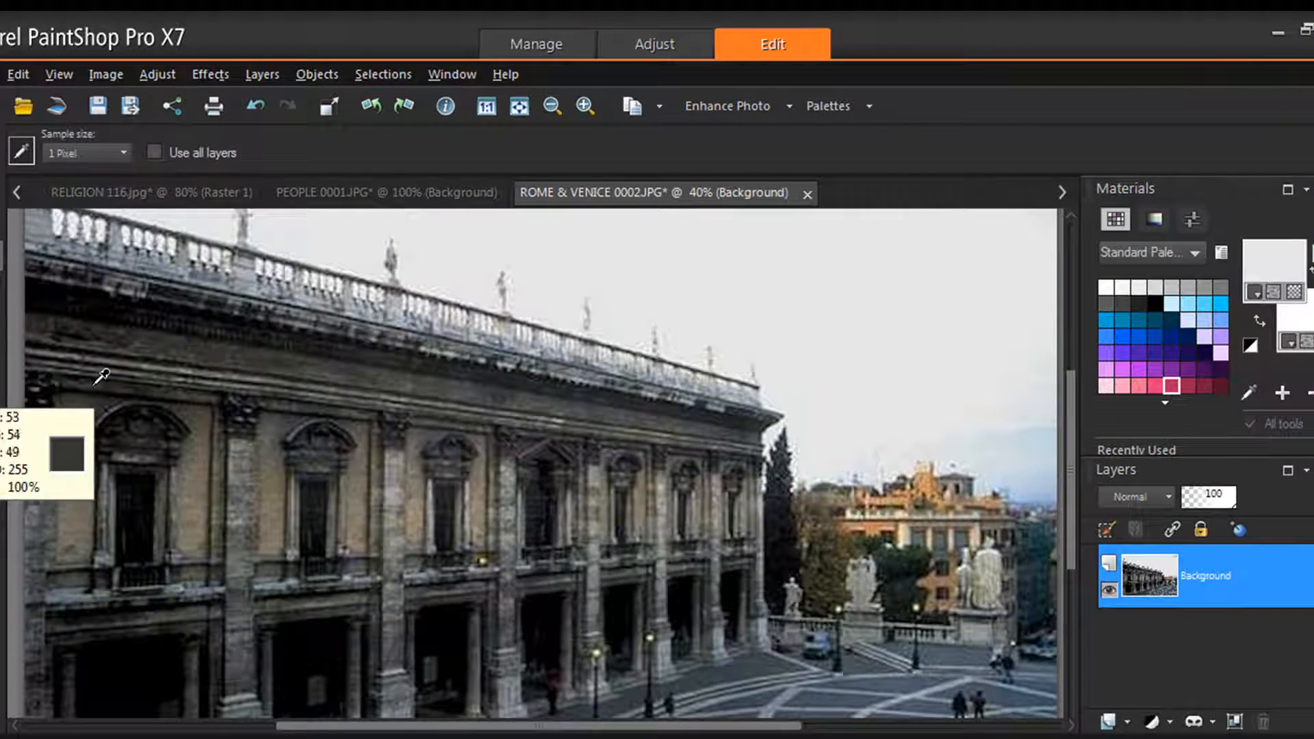
click(1, 419)
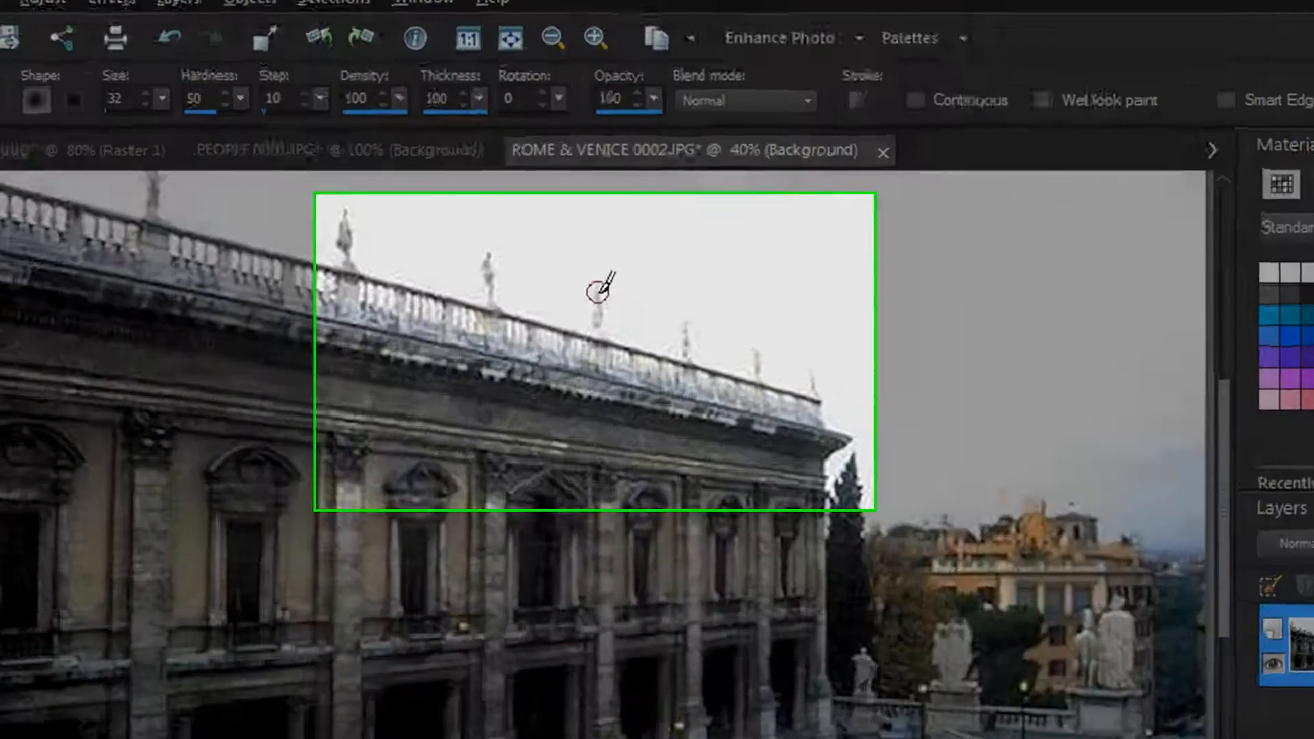
mouse_move(587, 301)
mouse_down()
mouse_move(651, 256)
mouse_move(710, 268)
mouse_move(665, 296)
mouse_up()
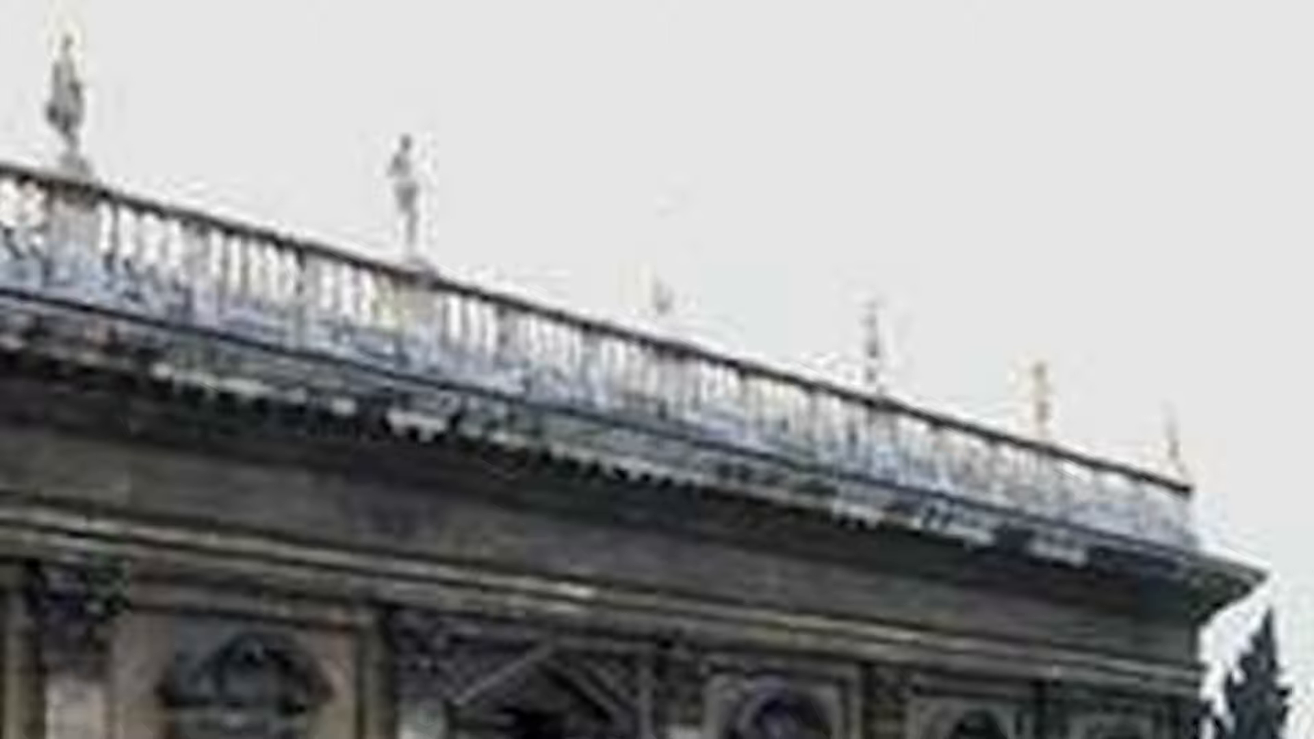
key(ctrl+z)
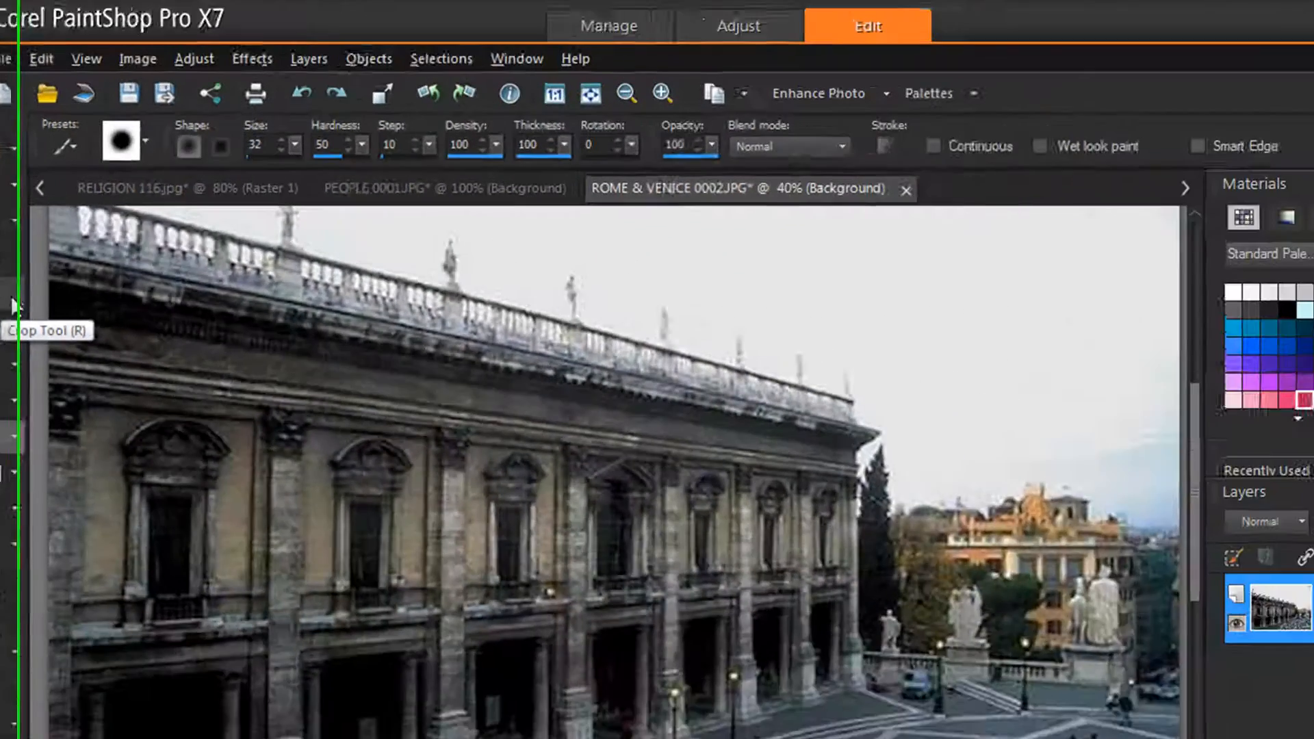
Draw a crop area over most of the building facade with the Crop tool, and constrain it to Square.
click(14, 304)
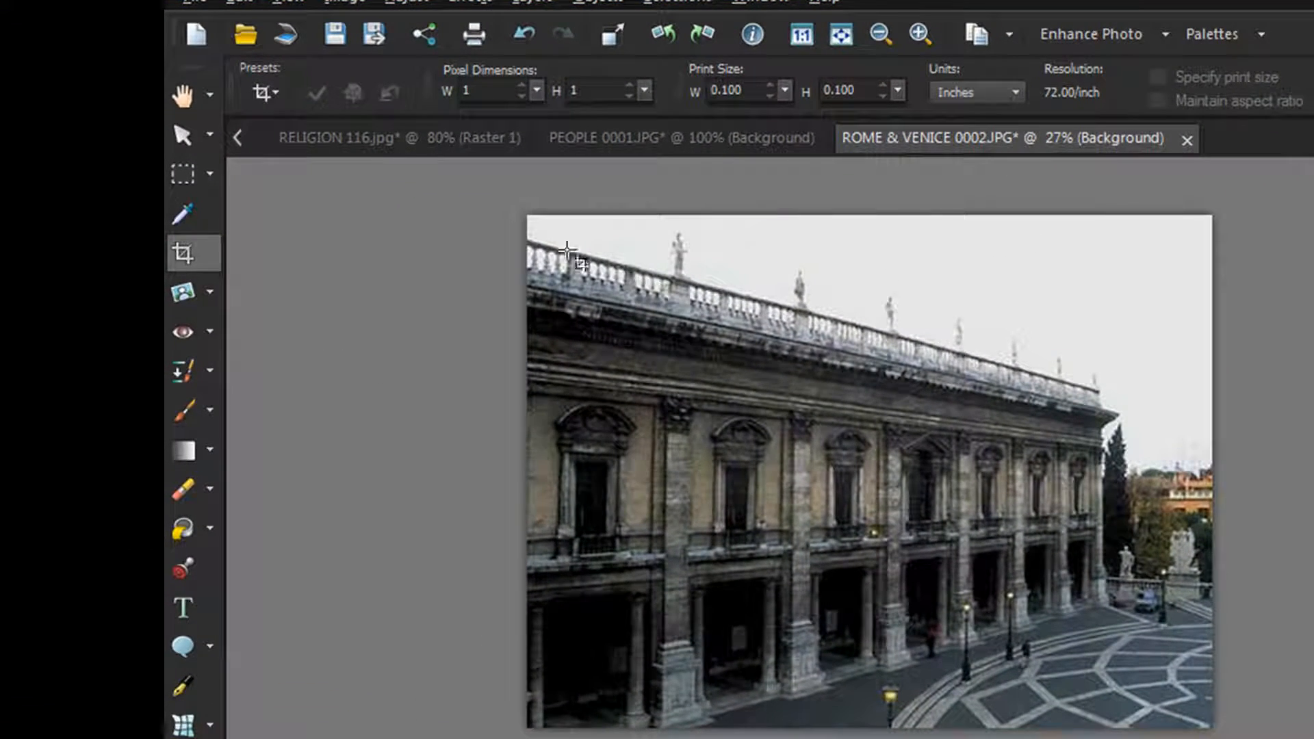
drag(556, 245, 747, 669)
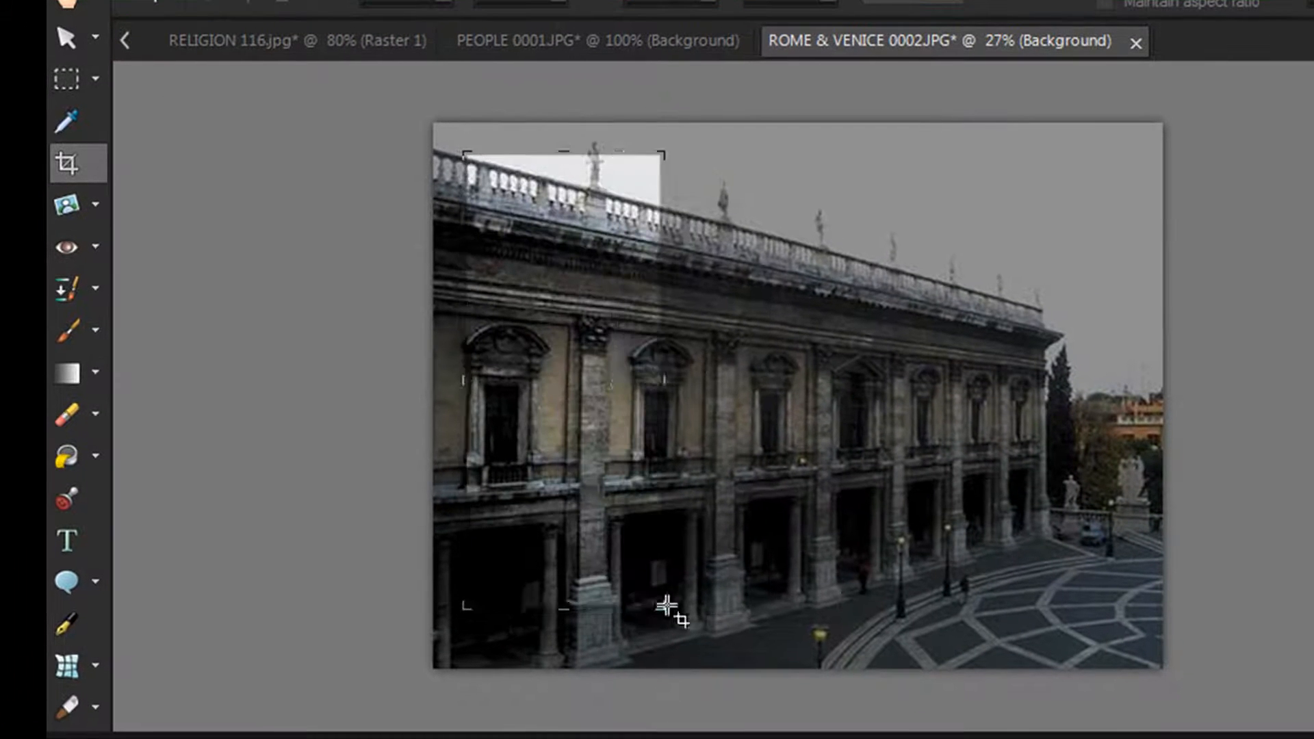
drag(667, 607, 1051, 635)
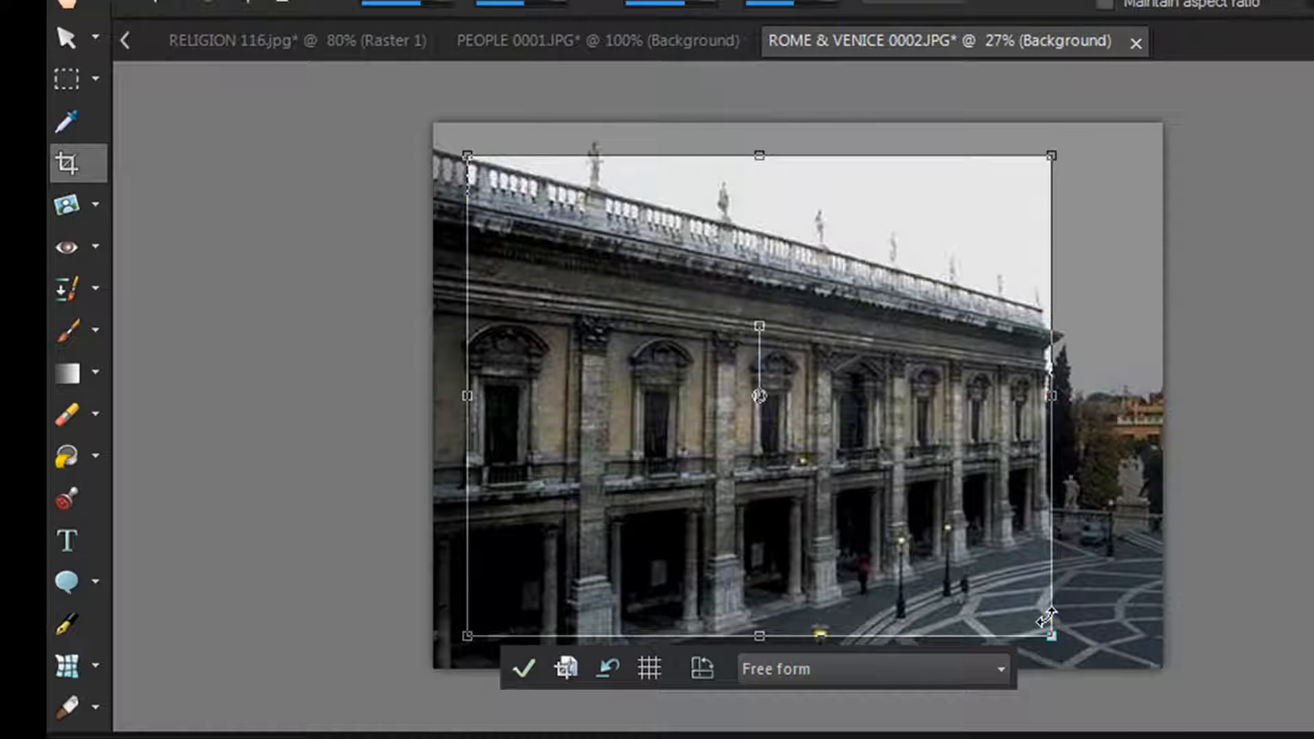
click(999, 672)
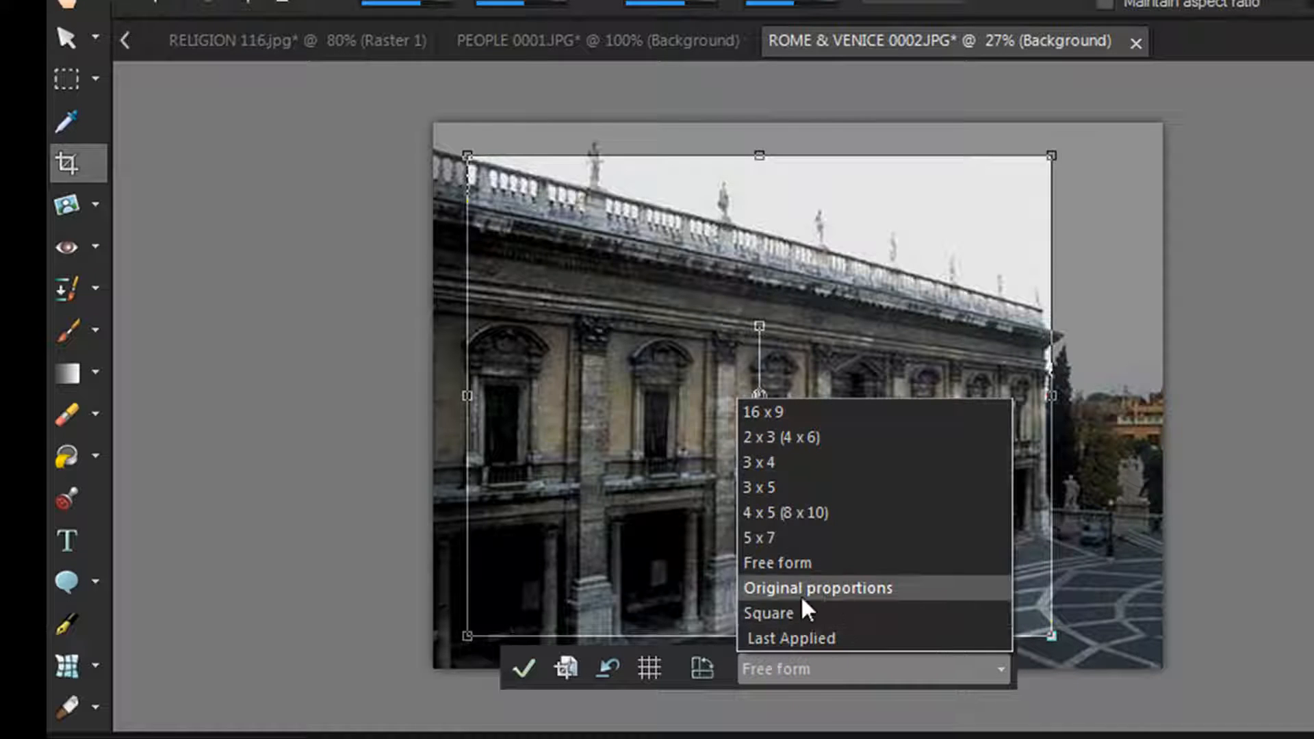
click(793, 620)
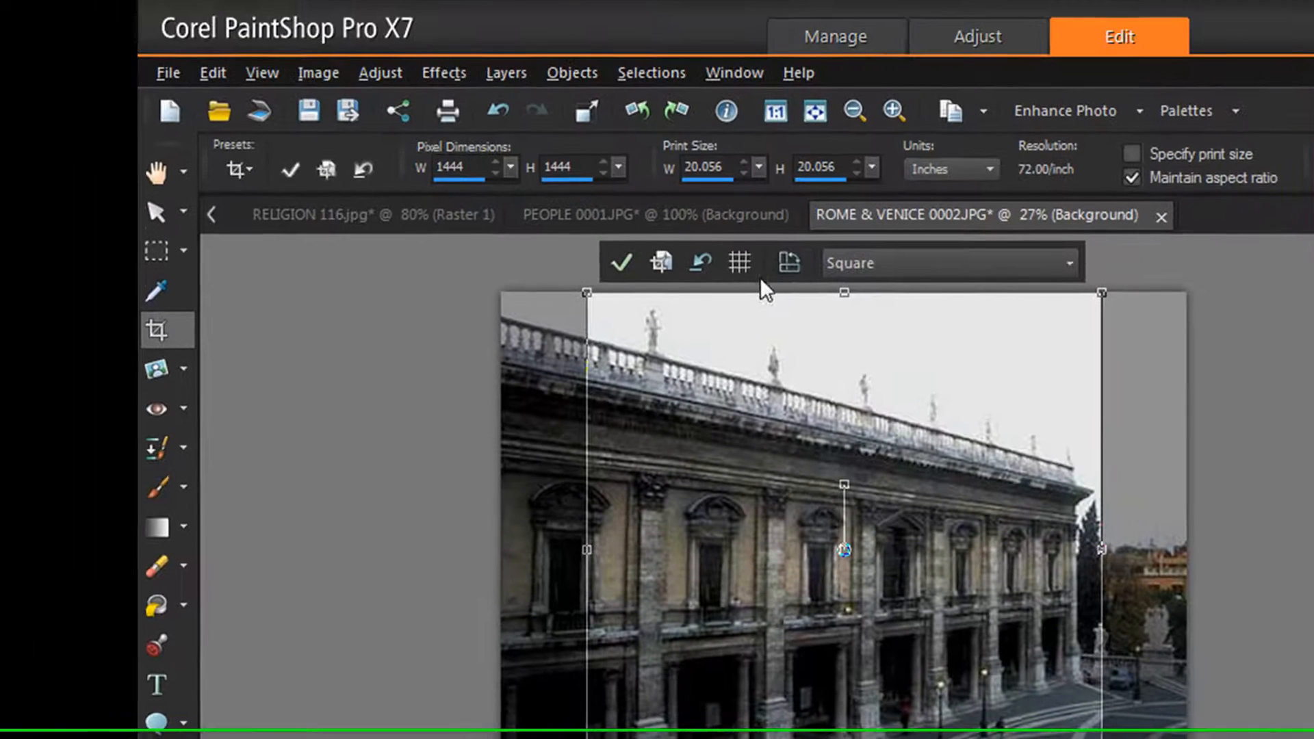
Set the crop area to Original proportions, and toggle its grid overlay on and off.
click(841, 92)
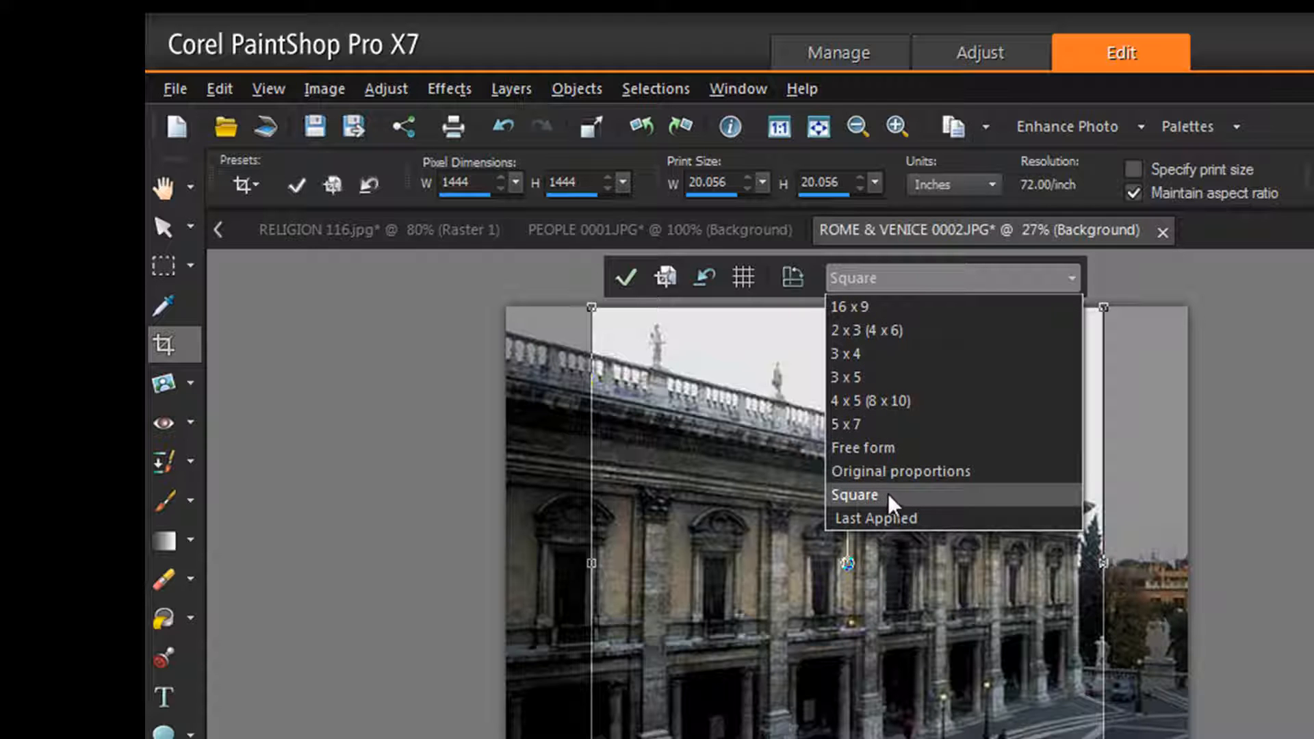
click(897, 472)
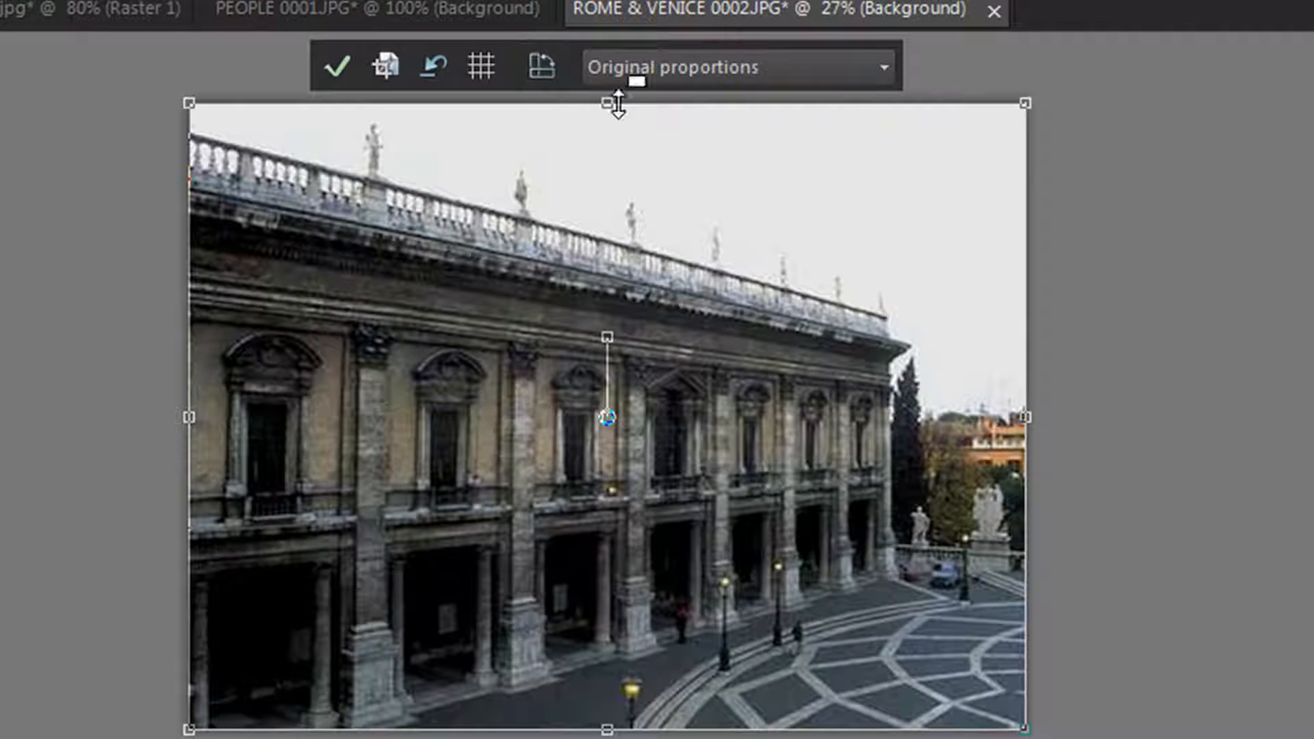
click(480, 66)
click(490, 70)
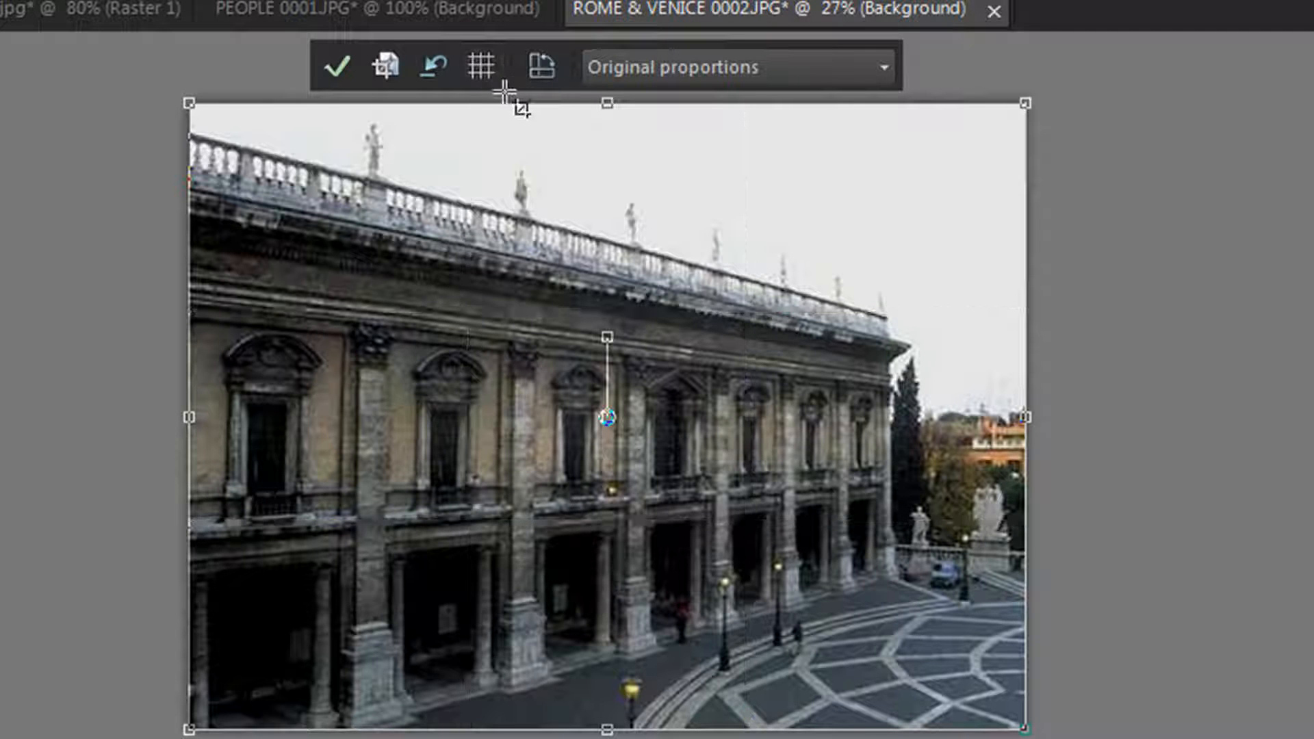
Clear the crop area, and crop the photo free form to about 1424 by 1003 pixels around the upper part of the facade.
click(432, 70)
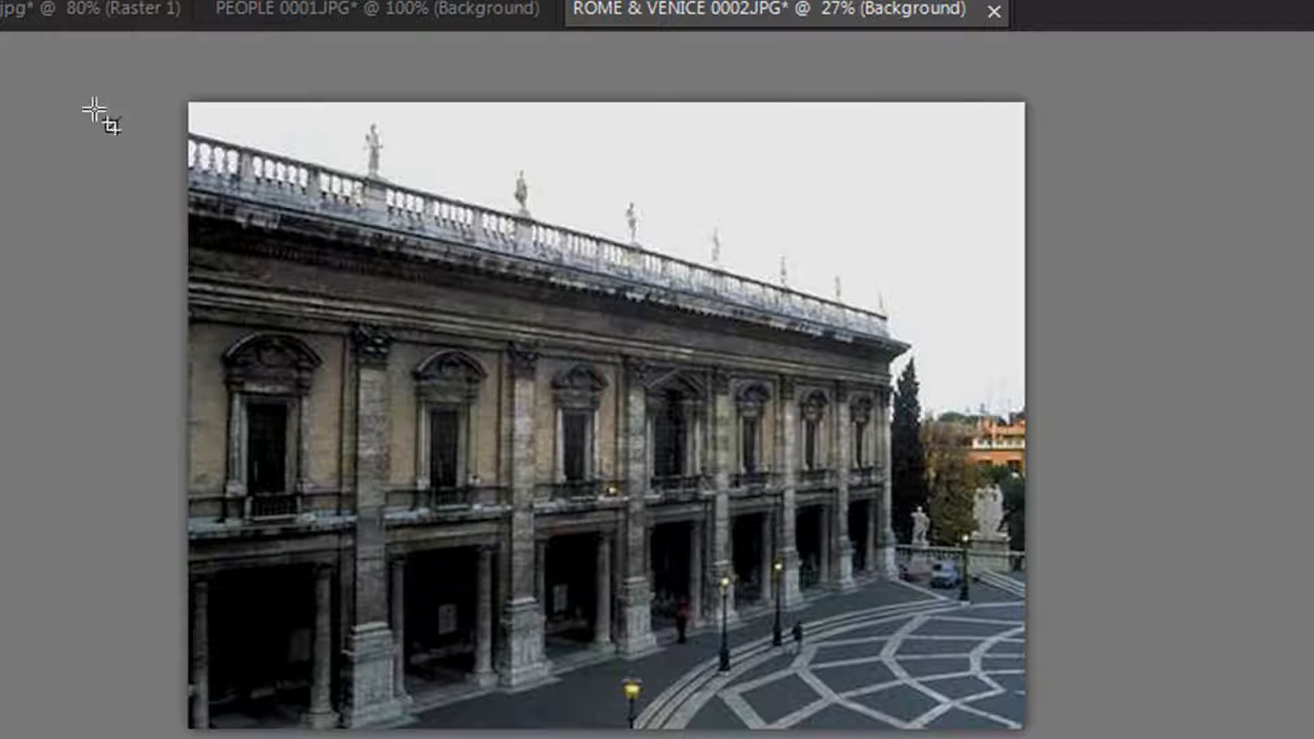
drag(199, 115, 820, 551)
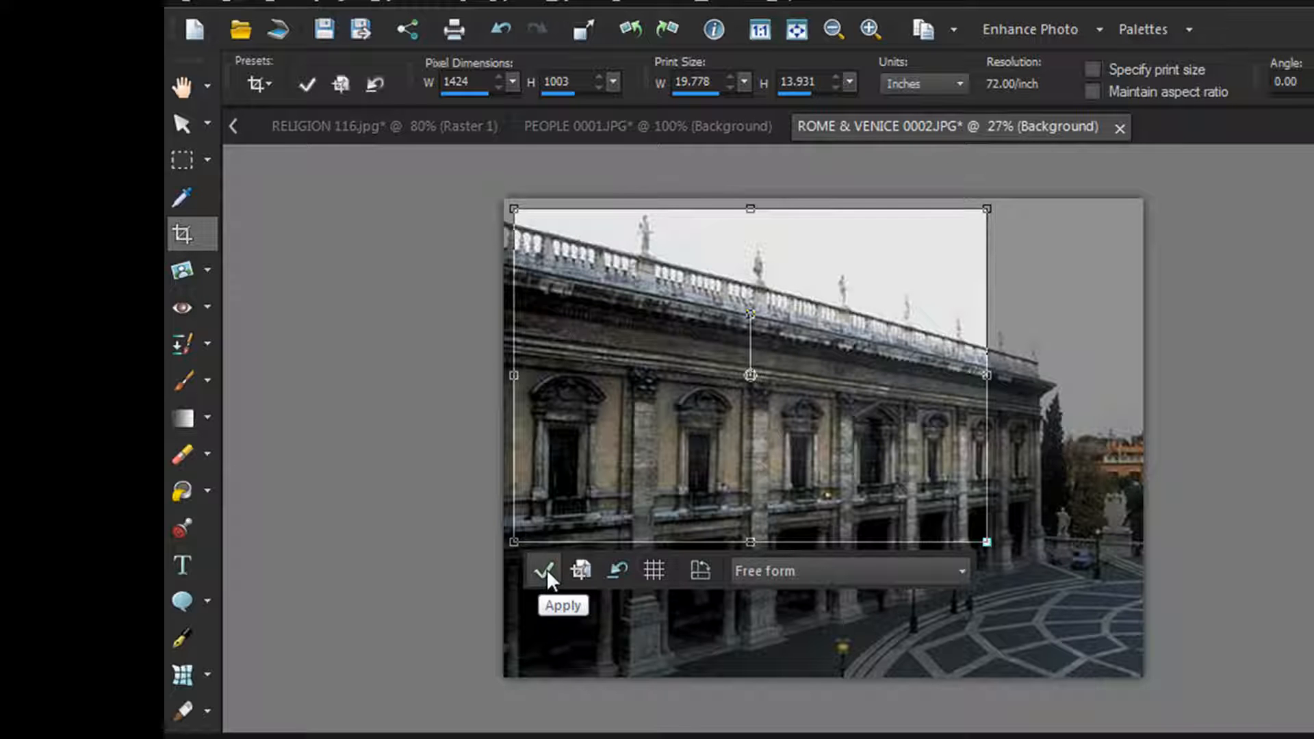
click(546, 569)
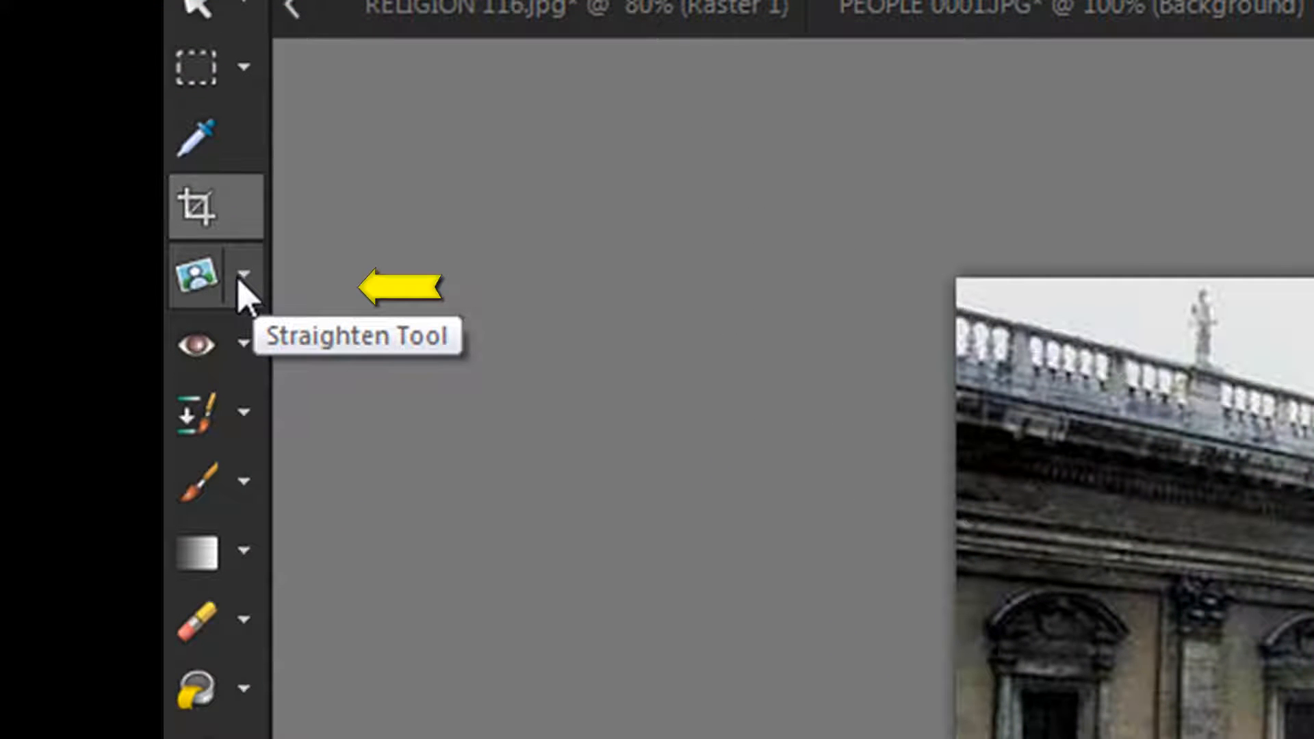
Rotate the tilted photo with the Straighten tool by laying the bar diagonally across the facade, at an angle of about 319.80.
click(242, 280)
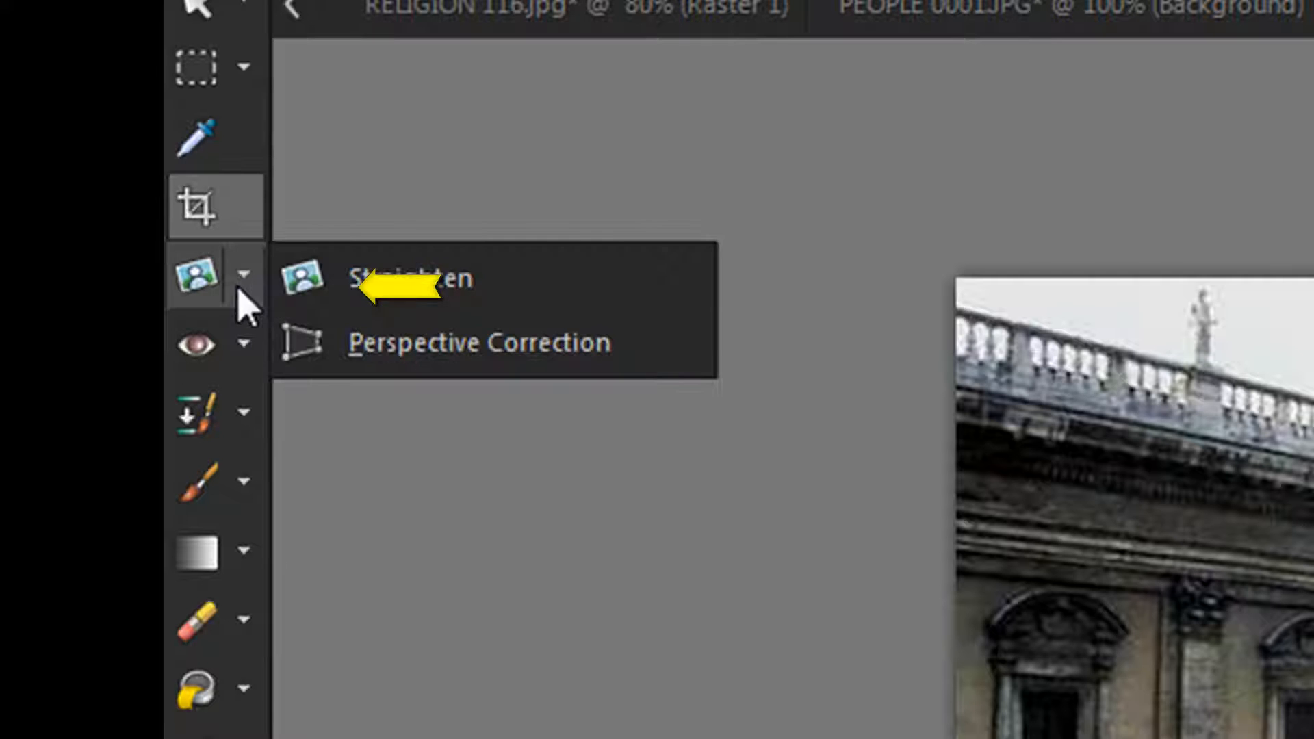
click(258, 345)
click(244, 275)
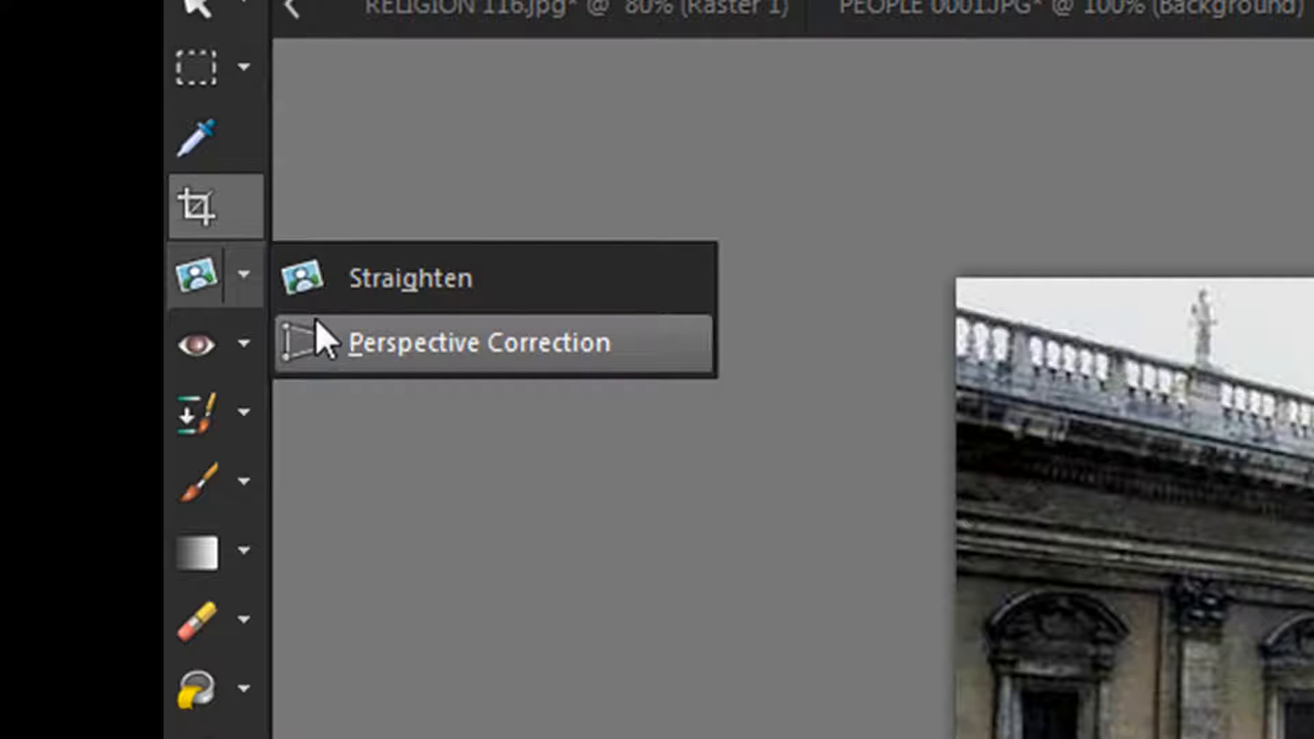
click(410, 278)
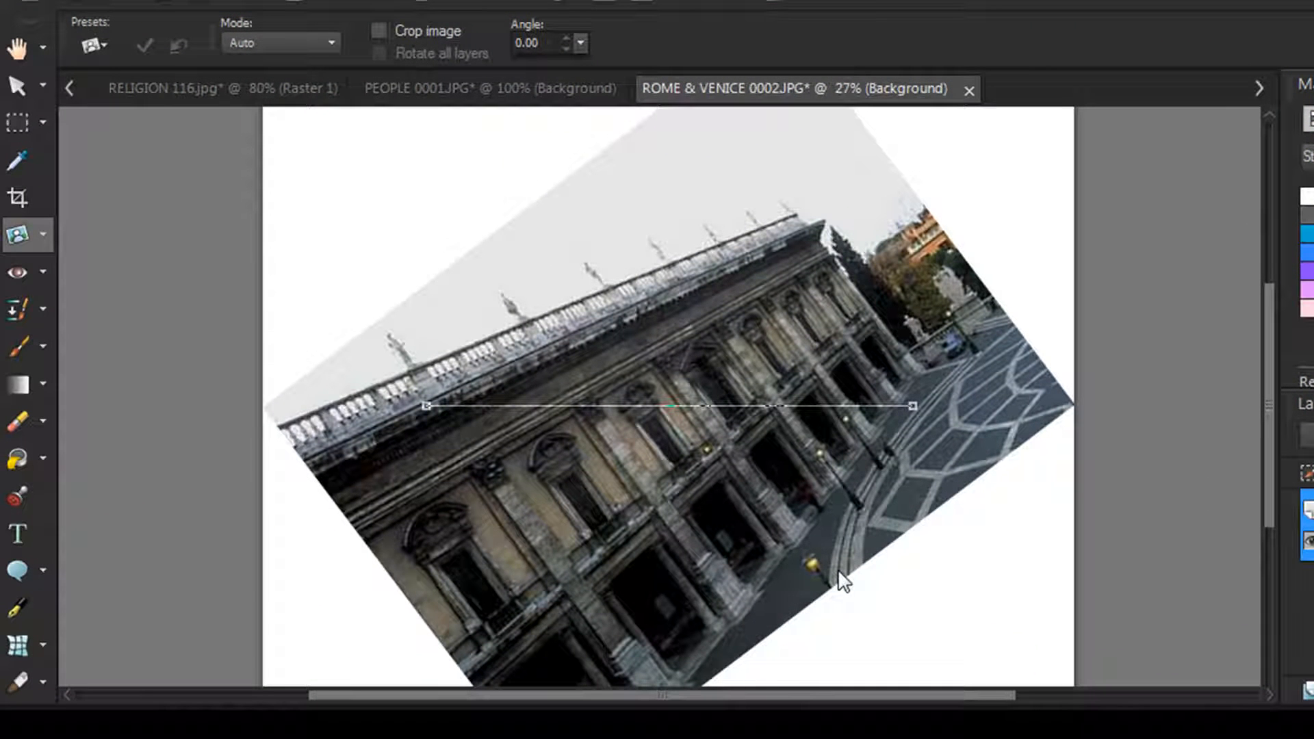
click(48, 237)
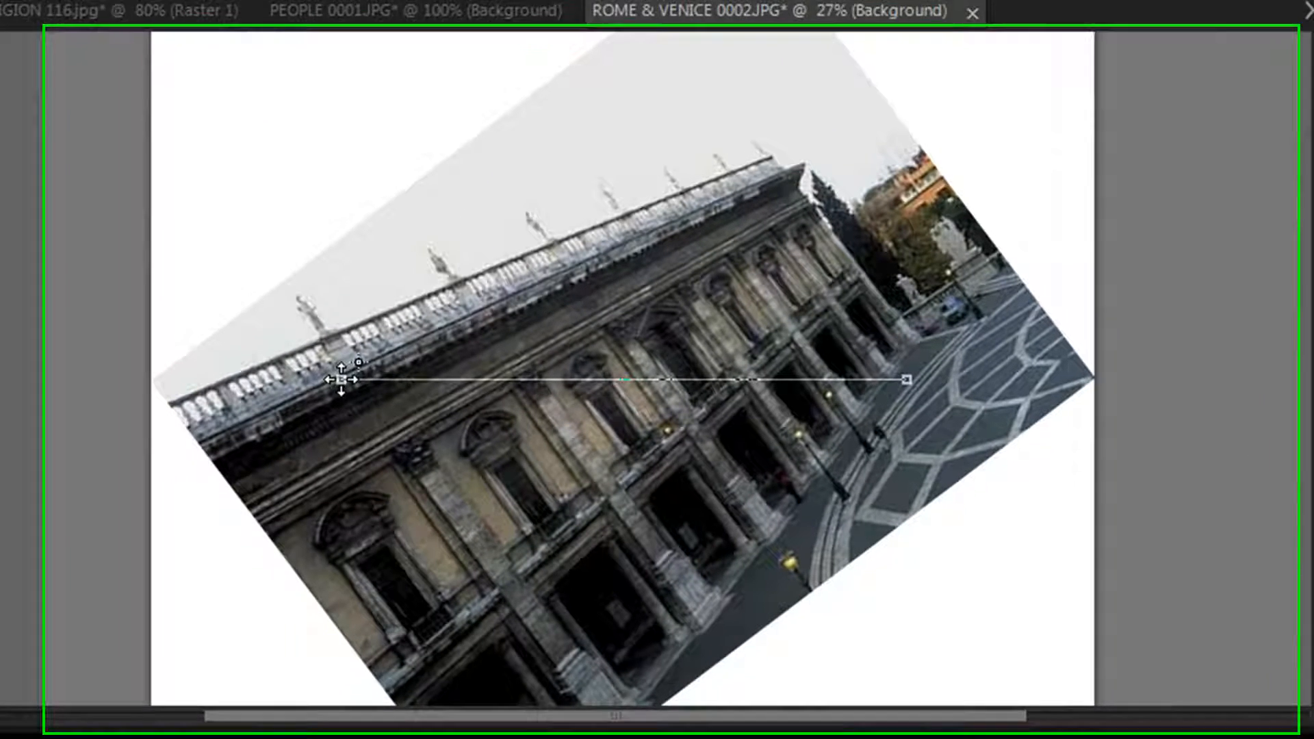
drag(426, 406, 429, 577)
drag(316, 578, 364, 682)
drag(905, 369, 916, 206)
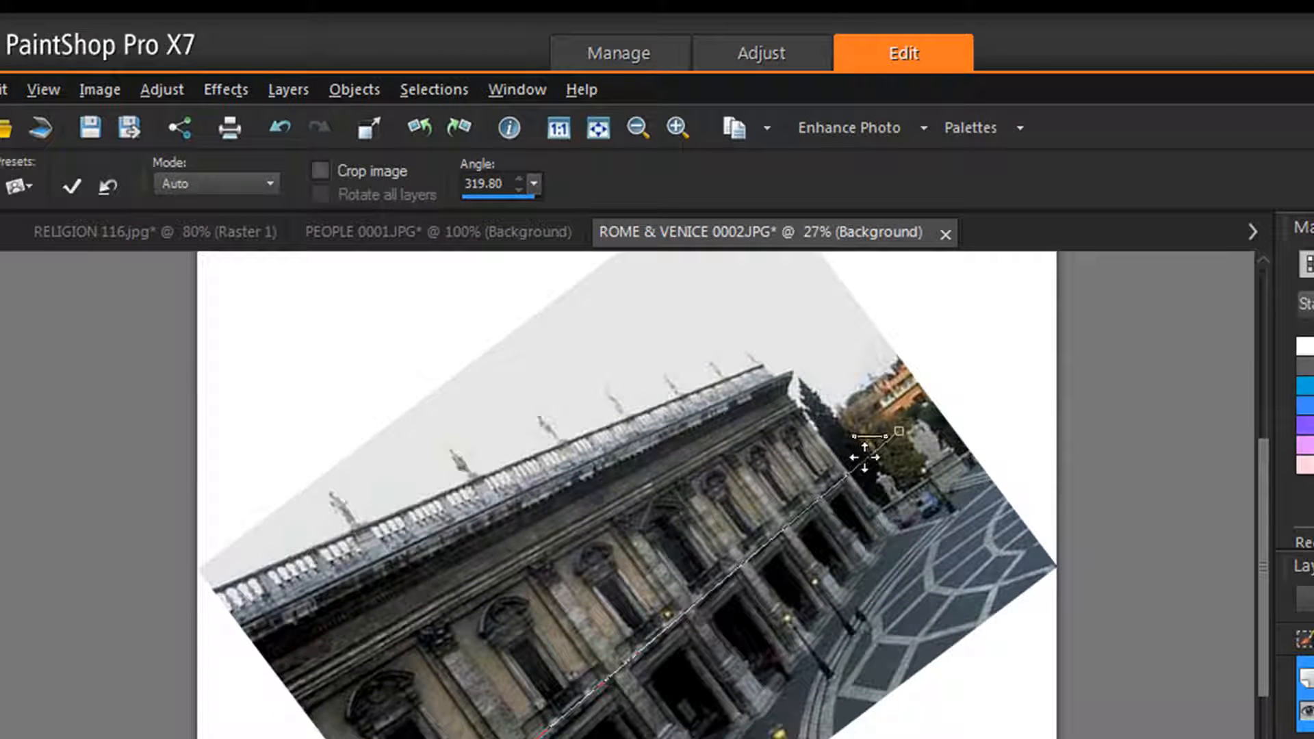
key(Return)
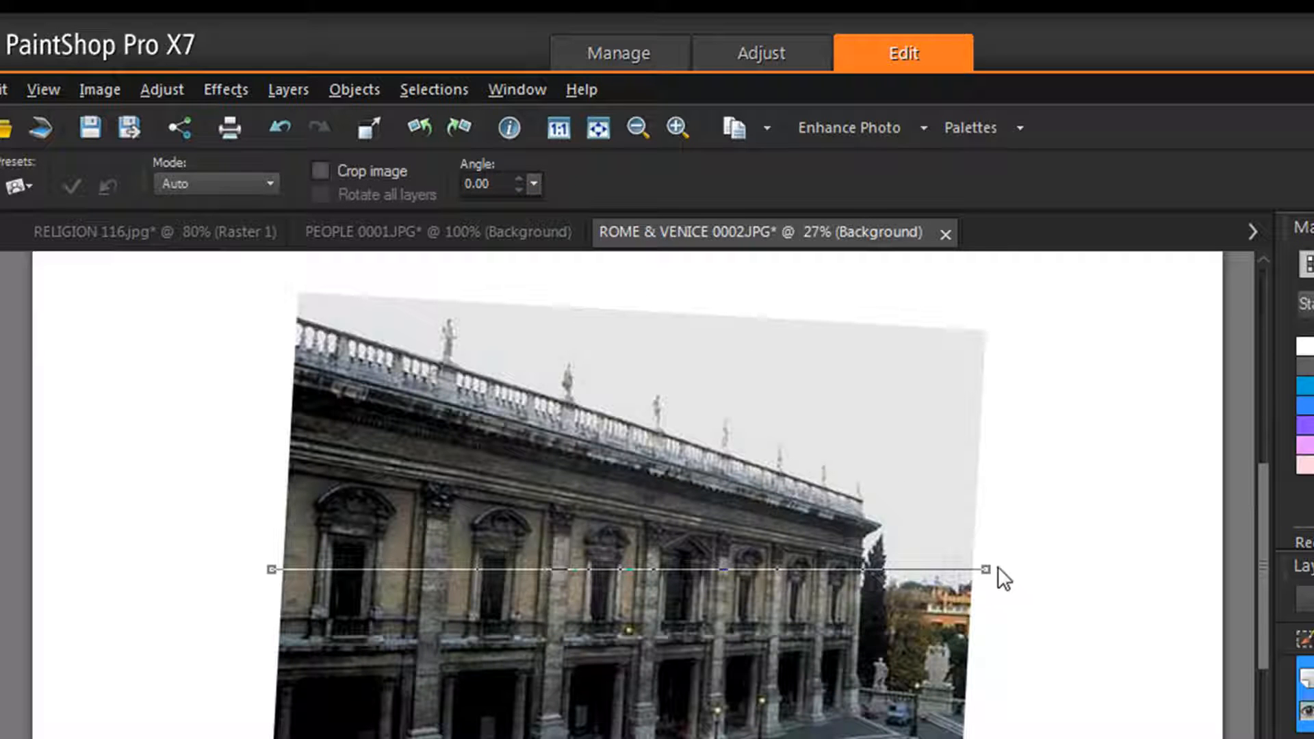
Correct the photo's remaining slight tilt by lowering the straightening bar's end beside the trees to an angle of about 3.34, and apply it.
drag(989, 570, 975, 621)
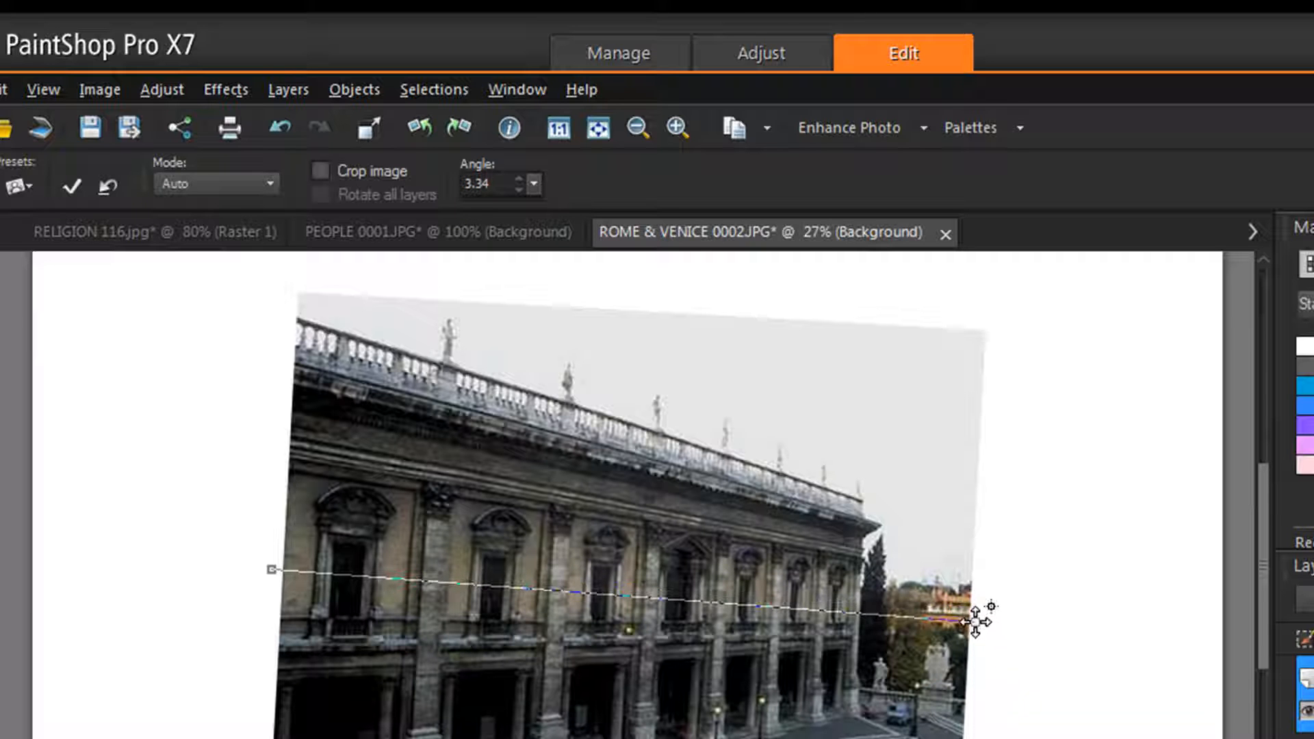
double_click(925, 618)
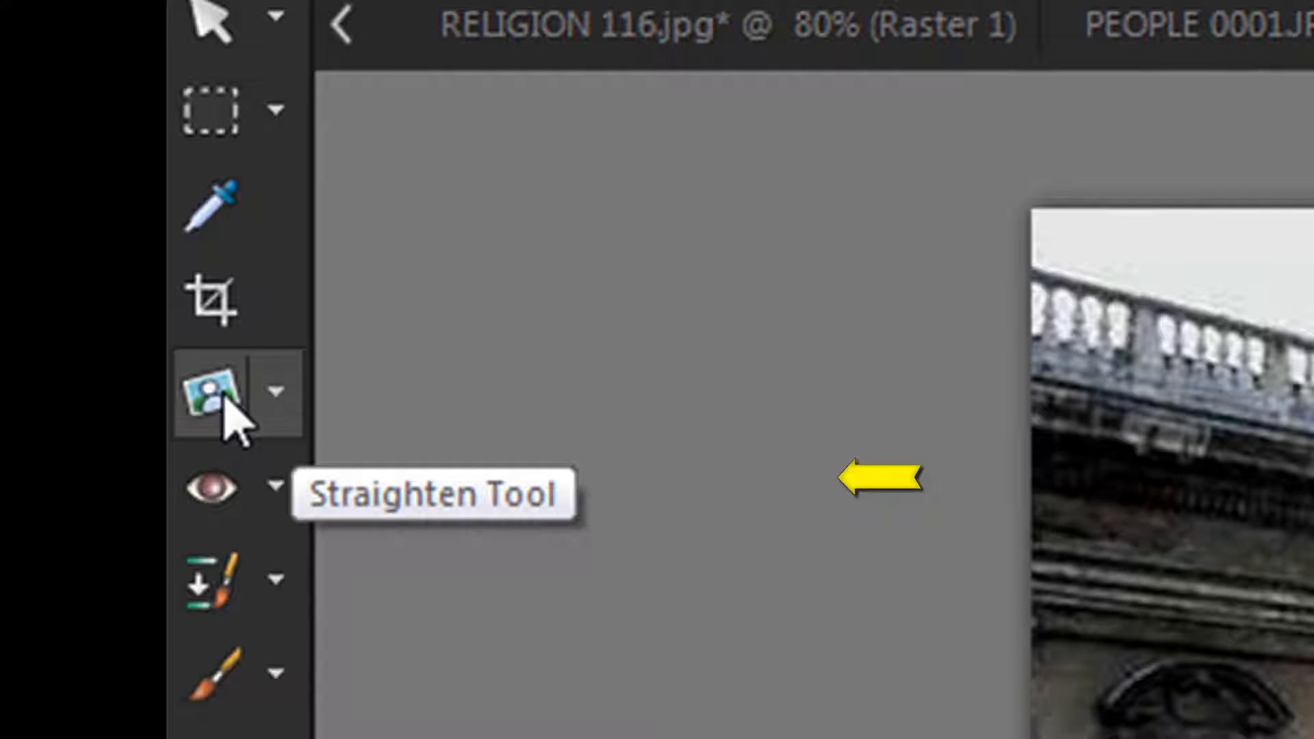
Begin a Perspective Correction, placing the frame's corners at the facade's near end at about (-15.50, 201.50) and (-8.50, 1473.50).
click(282, 403)
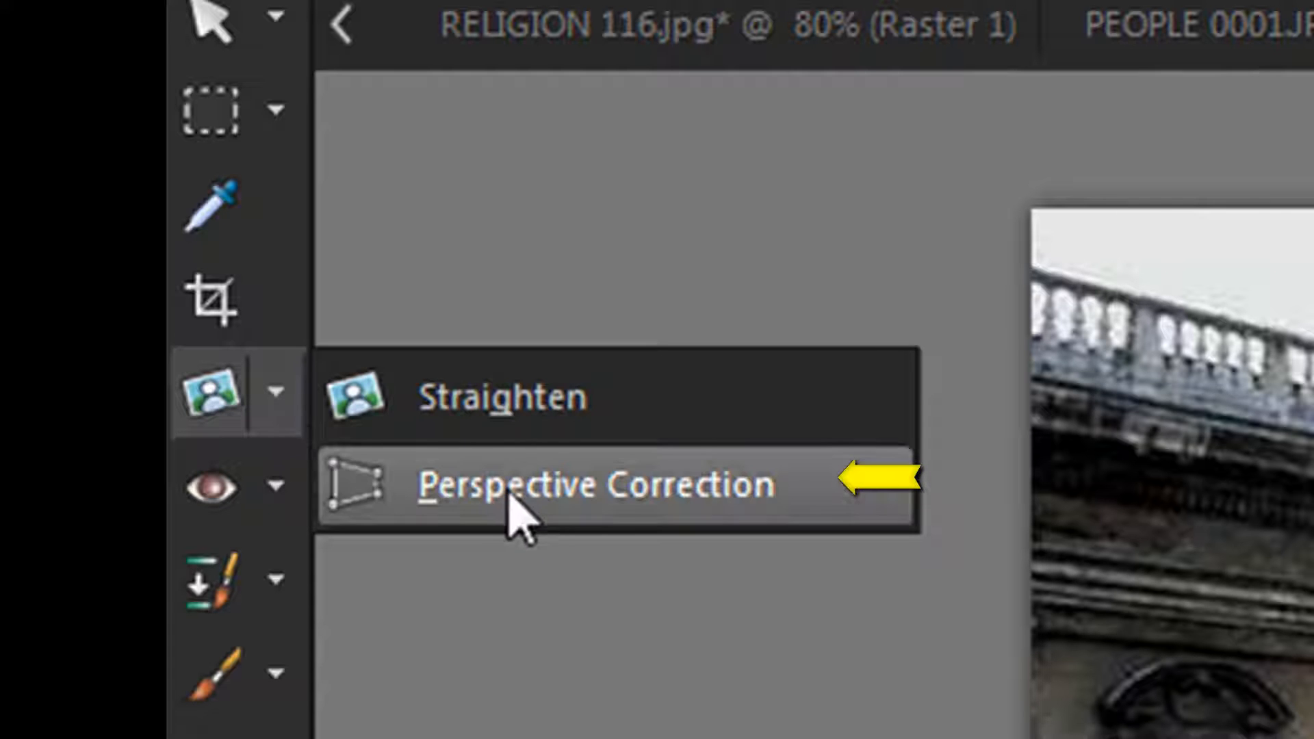
click(536, 500)
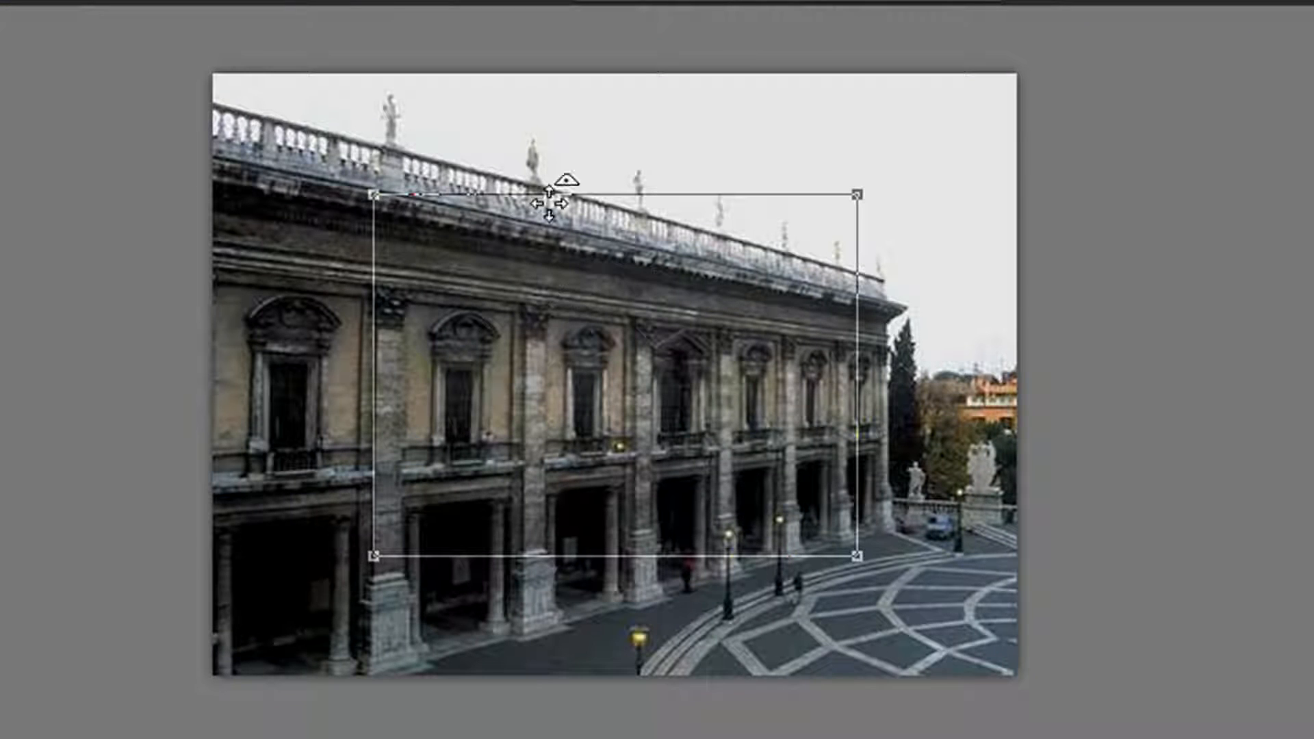
mouse_move(372, 193)
mouse_down()
mouse_move(280, 156)
mouse_move(208, 157)
mouse_up()
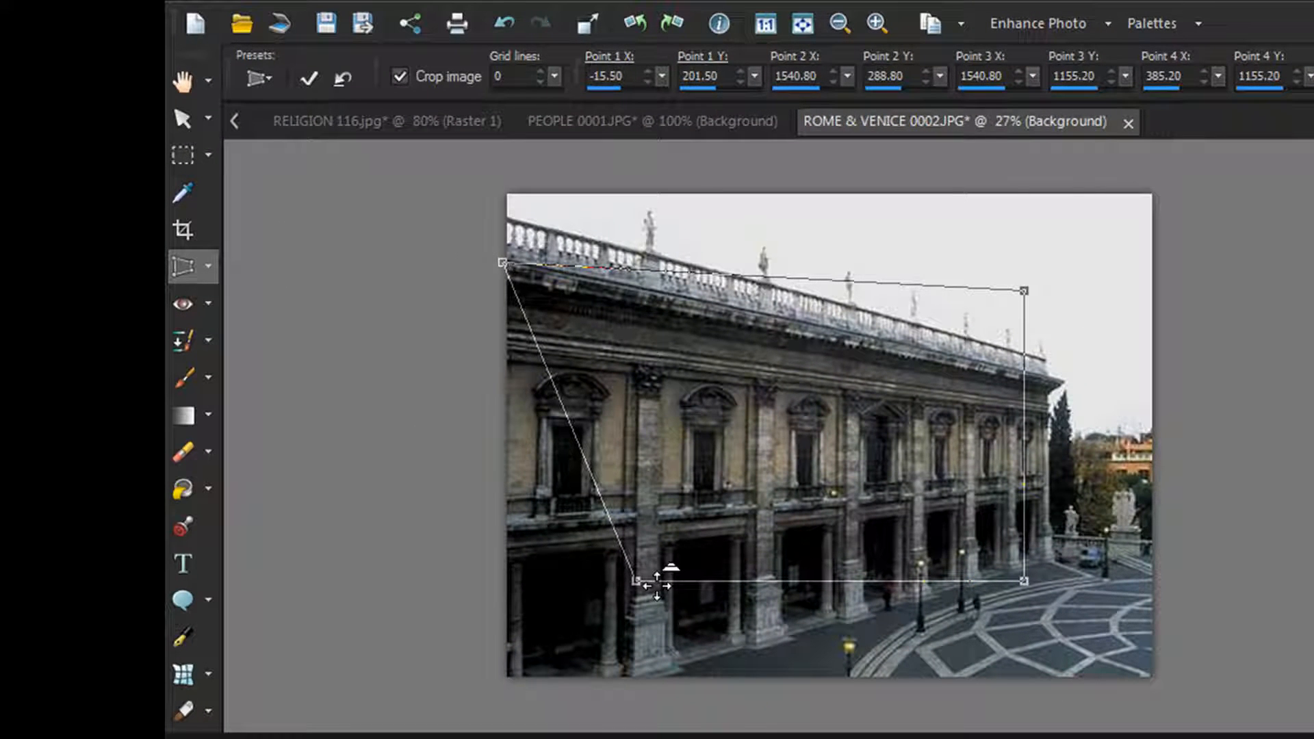
drag(638, 582, 505, 686)
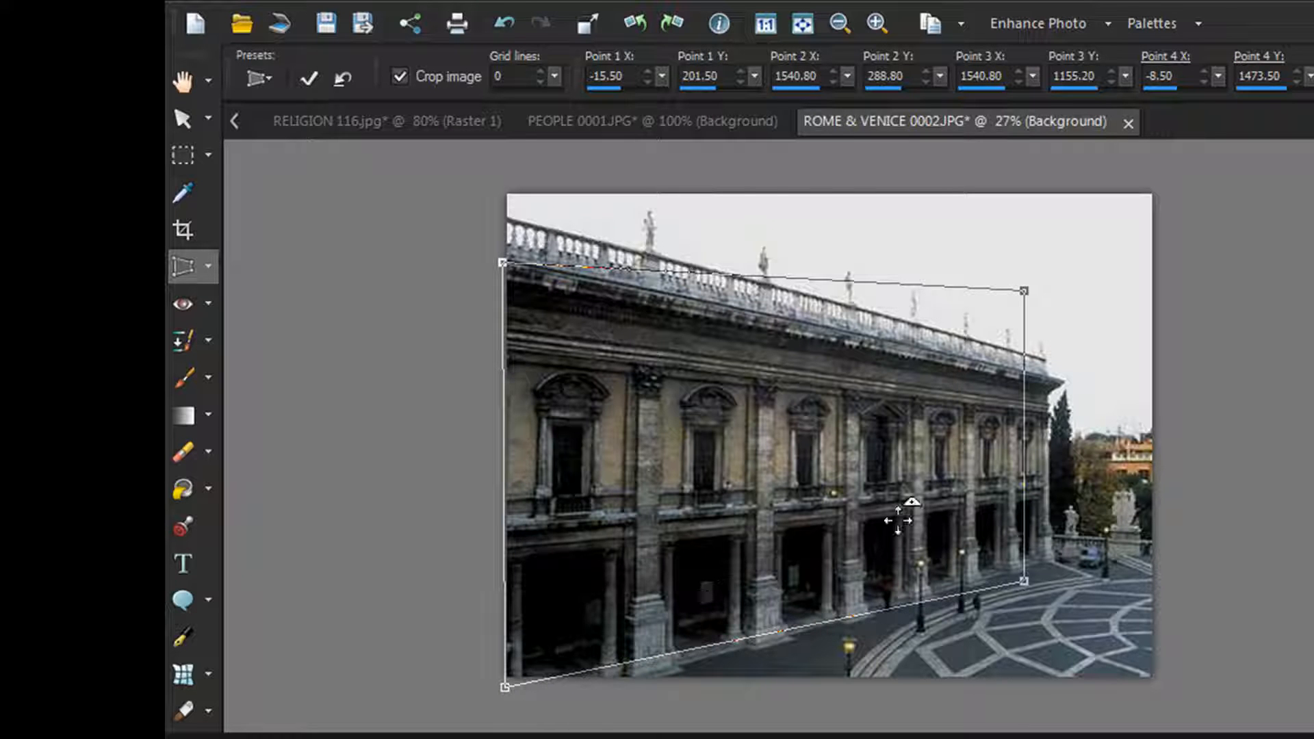
Place the frame's corners at the facade's far end at about (1651.50, 544.50) and (1636.50, 1093.50), and apply the perspective correction.
drag(1021, 576, 1056, 559)
drag(1024, 291, 1056, 379)
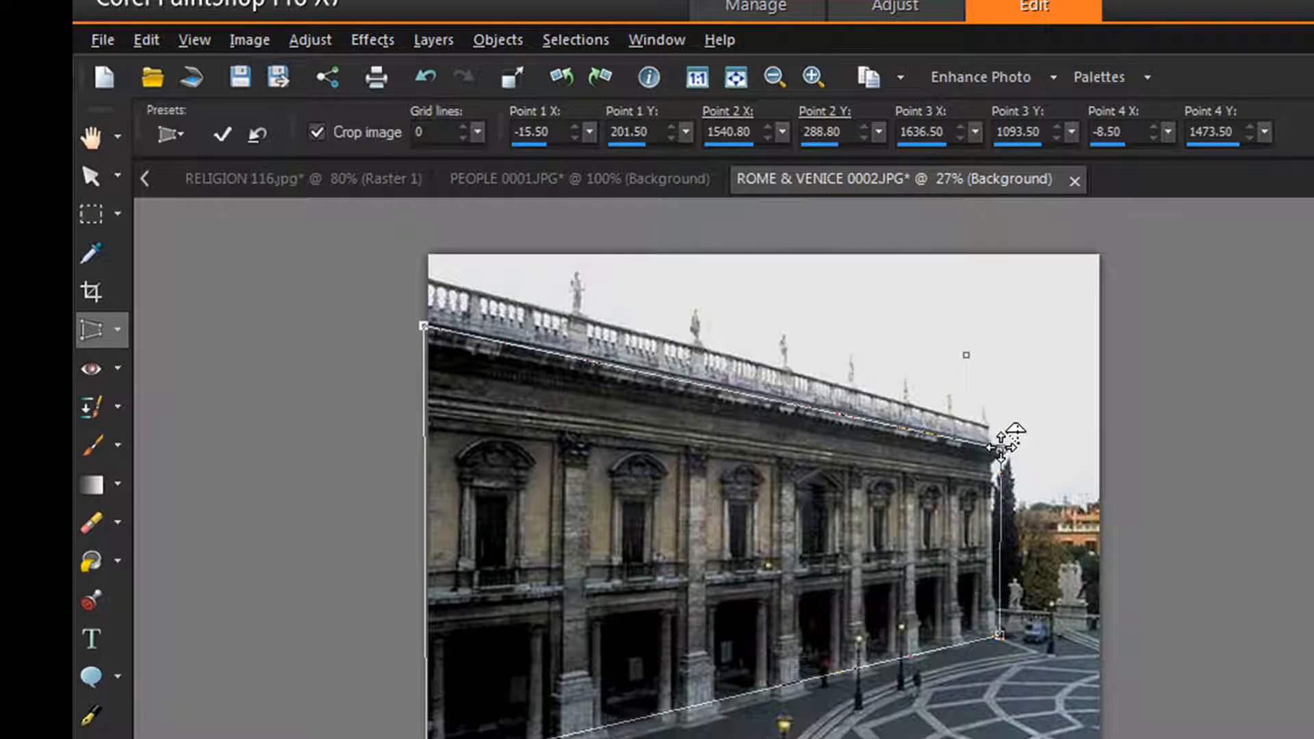
drag(1000, 448, 1004, 446)
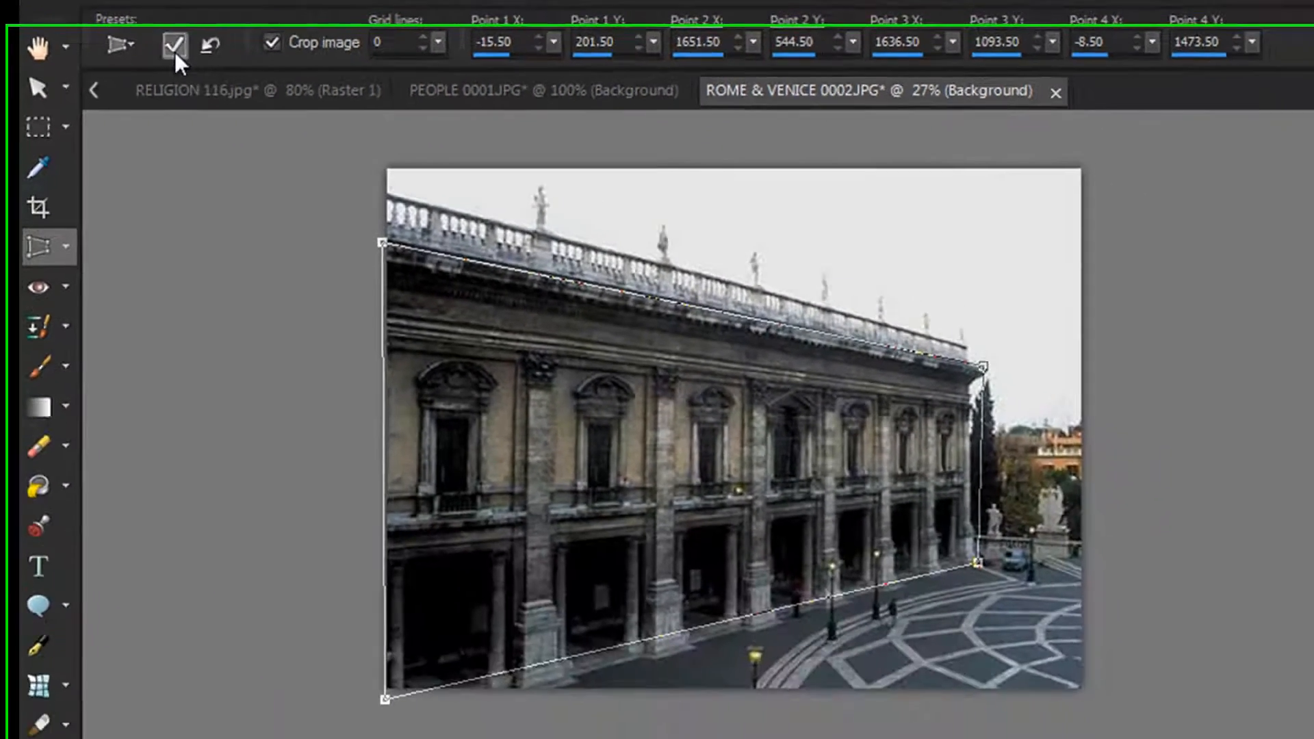
click(274, 140)
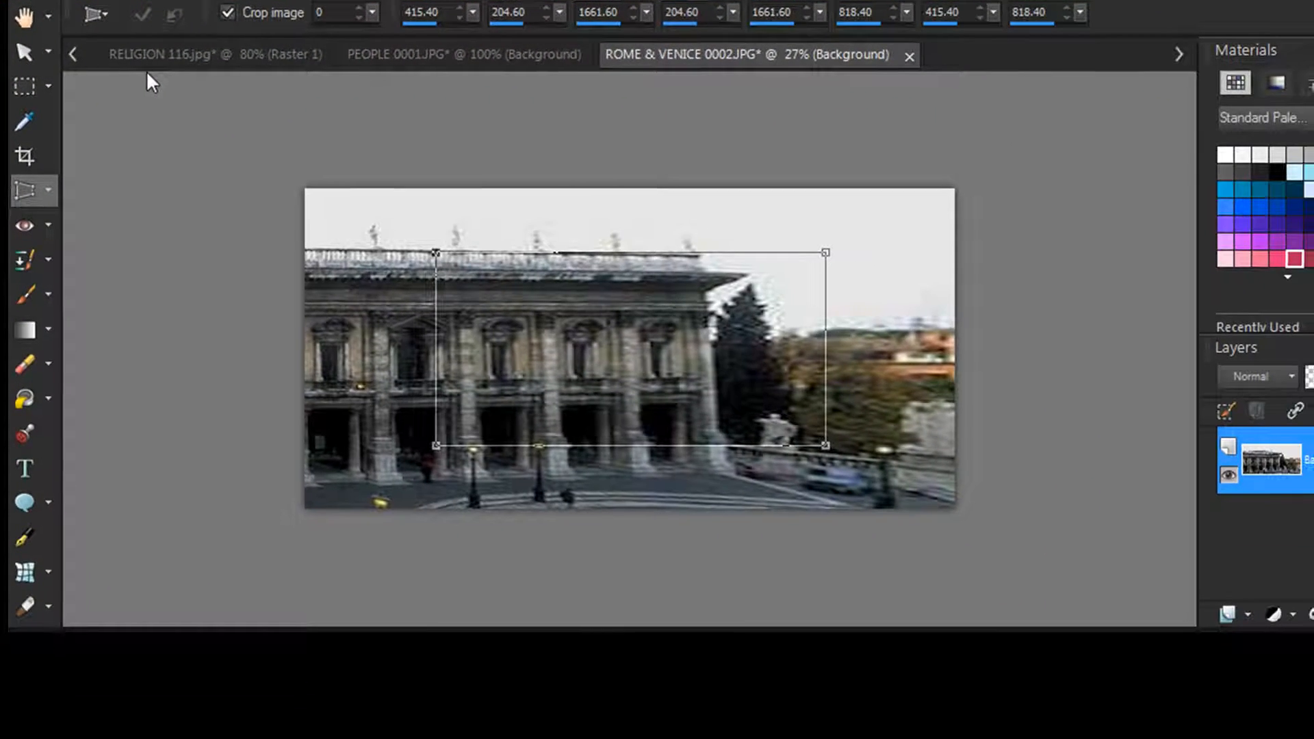